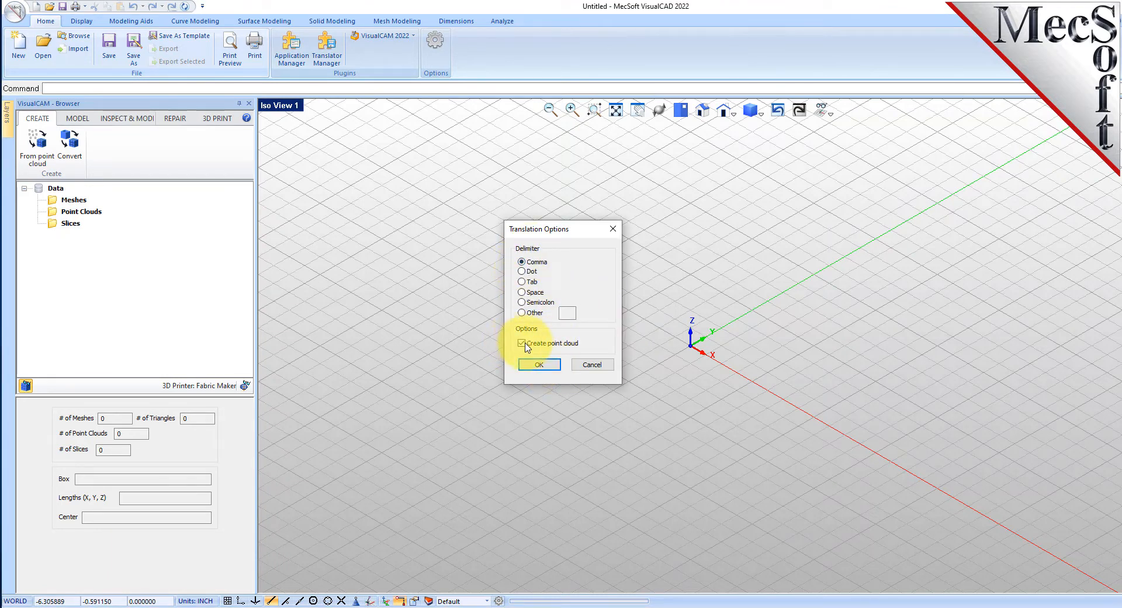
- Import the comma-delimited RubberDuck.csv data as a point cloud and switch to the MESH module
{"action": "left_click", "coordinate": [540, 365]}
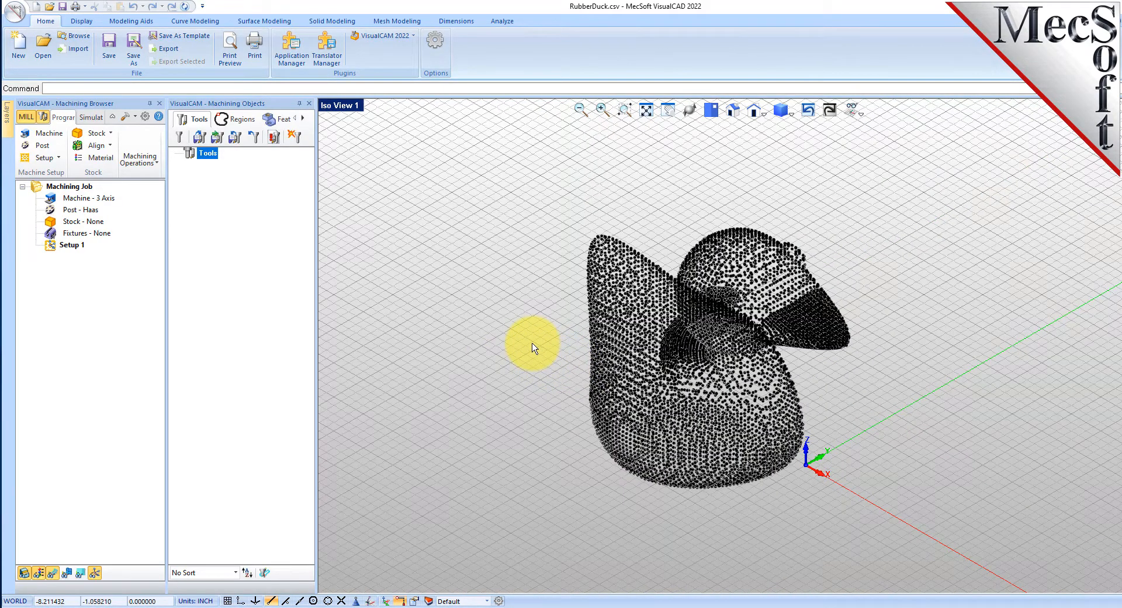
{"action": "mouse_move", "coordinate": [693, 352]}
{"action": "right_mouse_down"}
{"action": "mouse_move", "coordinate": [691, 396]}
{"action": "mouse_move", "coordinate": [690, 351]}
{"action": "right_mouse_up"}
{"action": "left_click", "coordinate": [412, 35]}
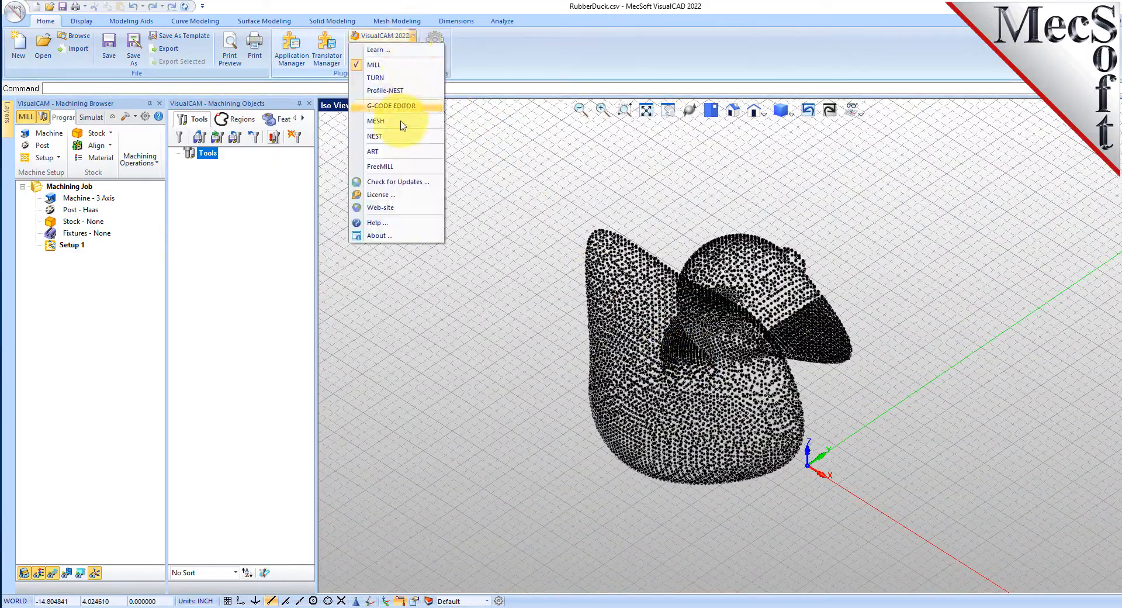
{"action": "left_click", "coordinate": [401, 120]}
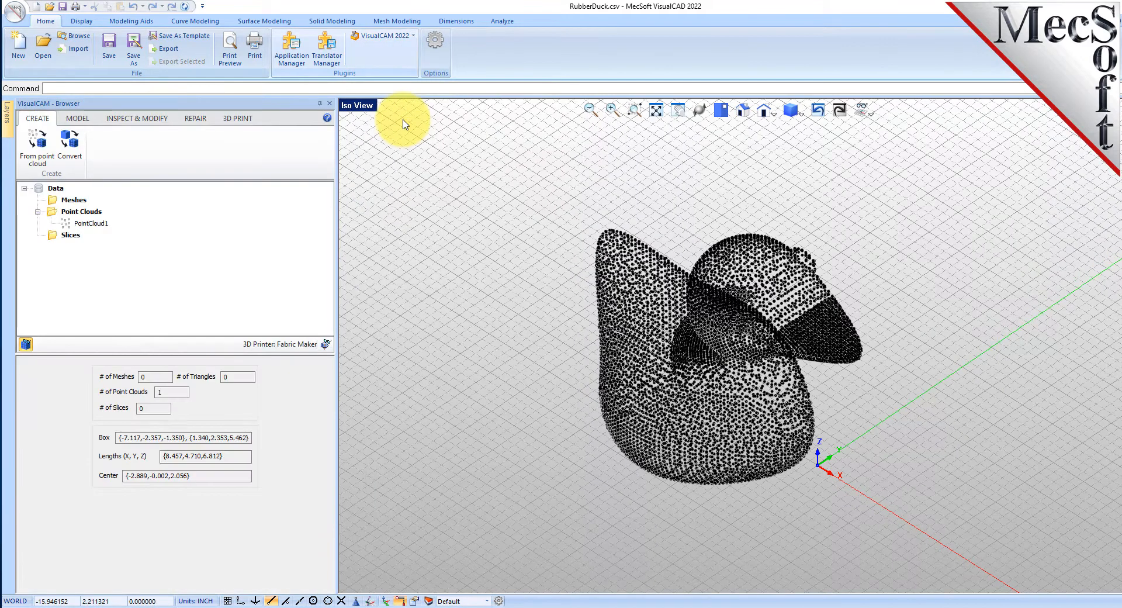
{"action": "left_click_drag", "start_coordinate": [340, 284], "coordinate": [277, 278]}
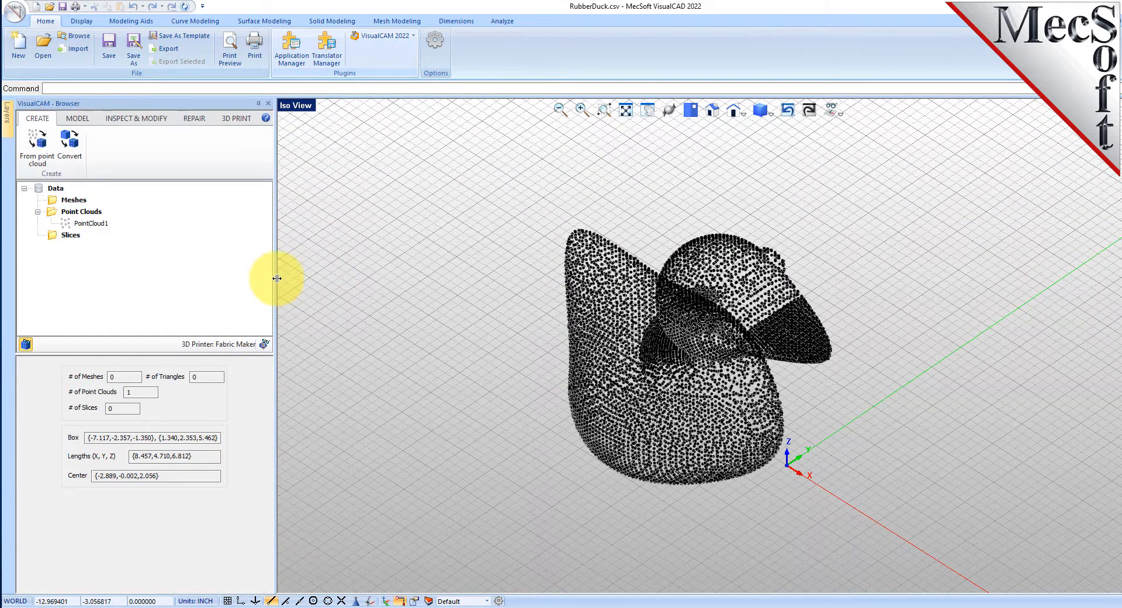
- Turn on the visibility checkboxes for the meshes, point clouds and slices in the data tree
{"action": "left_click", "coordinate": [90, 223]}
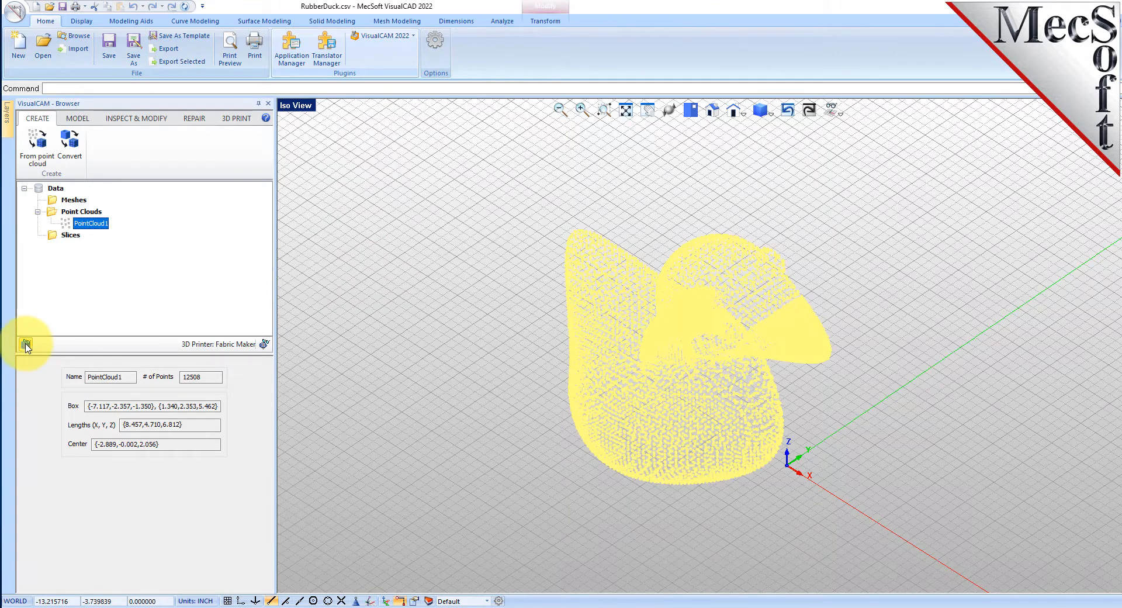
{"action": "left_click", "coordinate": [26, 345]}
{"action": "left_click", "coordinate": [446, 313]}
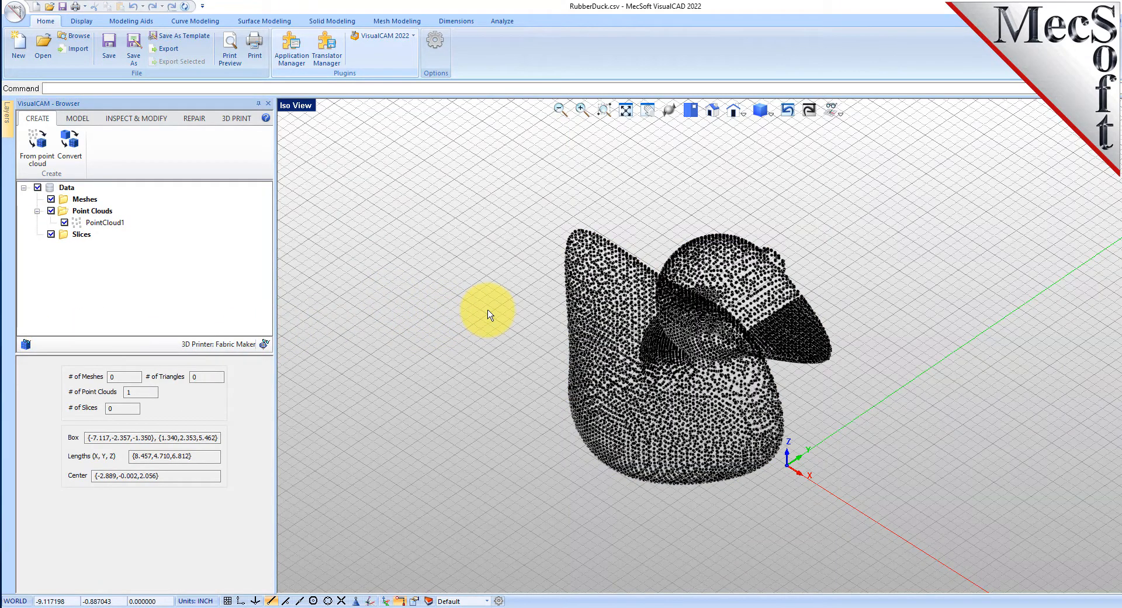
- Create a mesh from the duck's point cloud, keeping the preset mesh creation options
{"action": "left_click", "coordinate": [106, 225]}
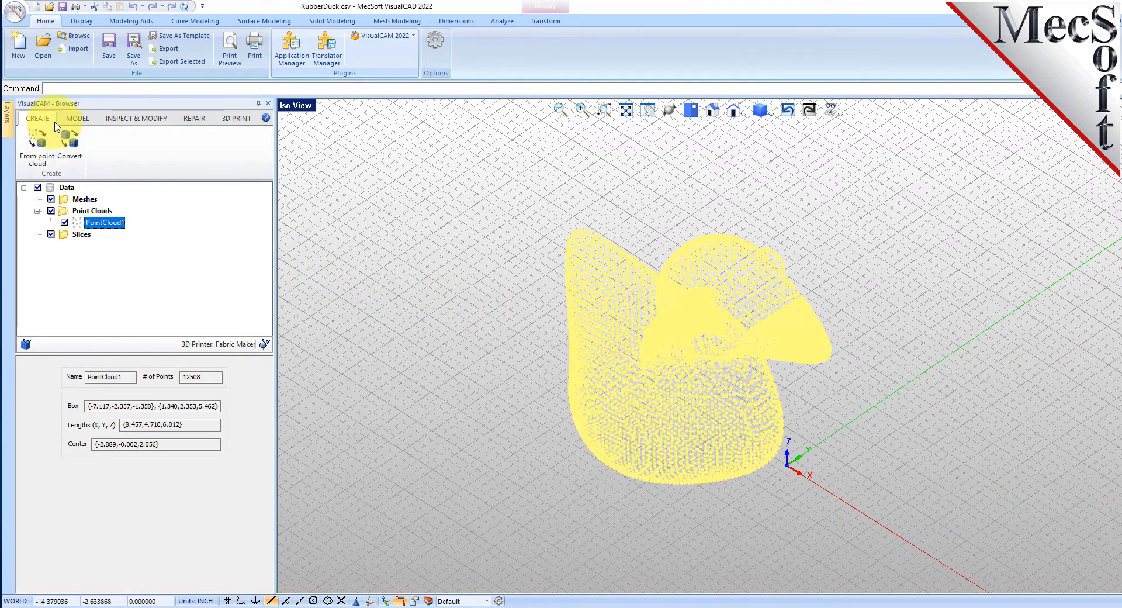
{"action": "left_click", "coordinate": [37, 143]}
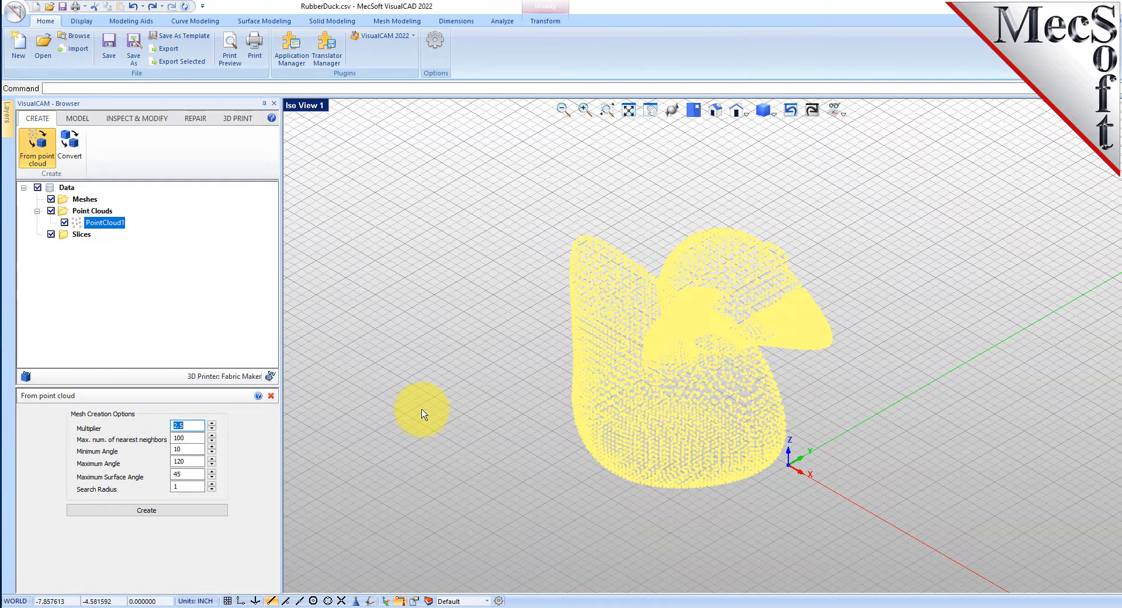
{"action": "left_click", "coordinate": [157, 512]}
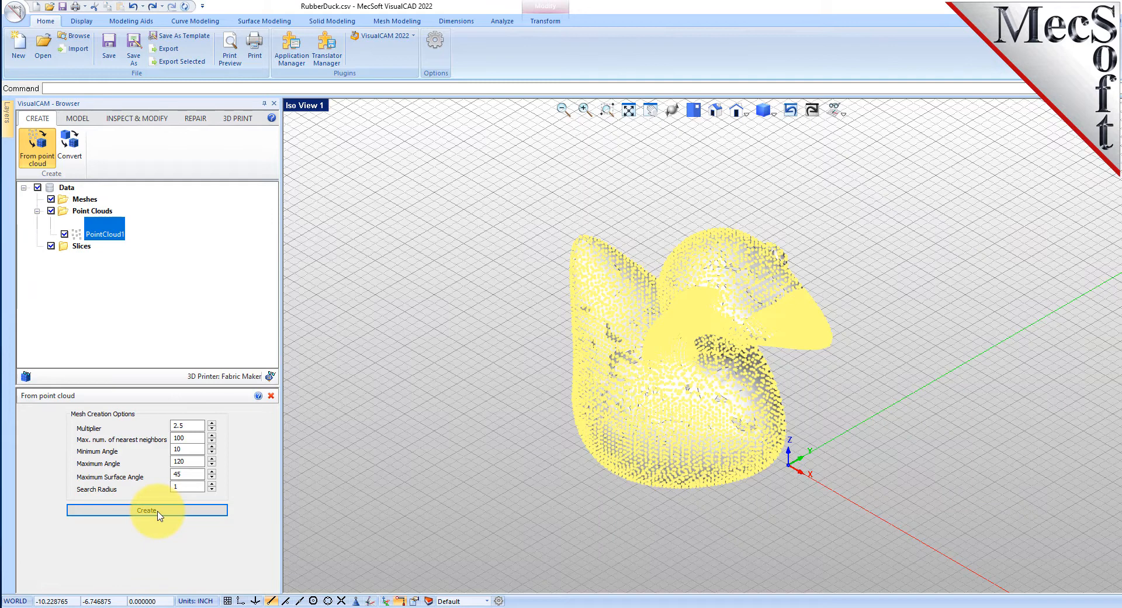
{"action": "left_click", "coordinate": [158, 512]}
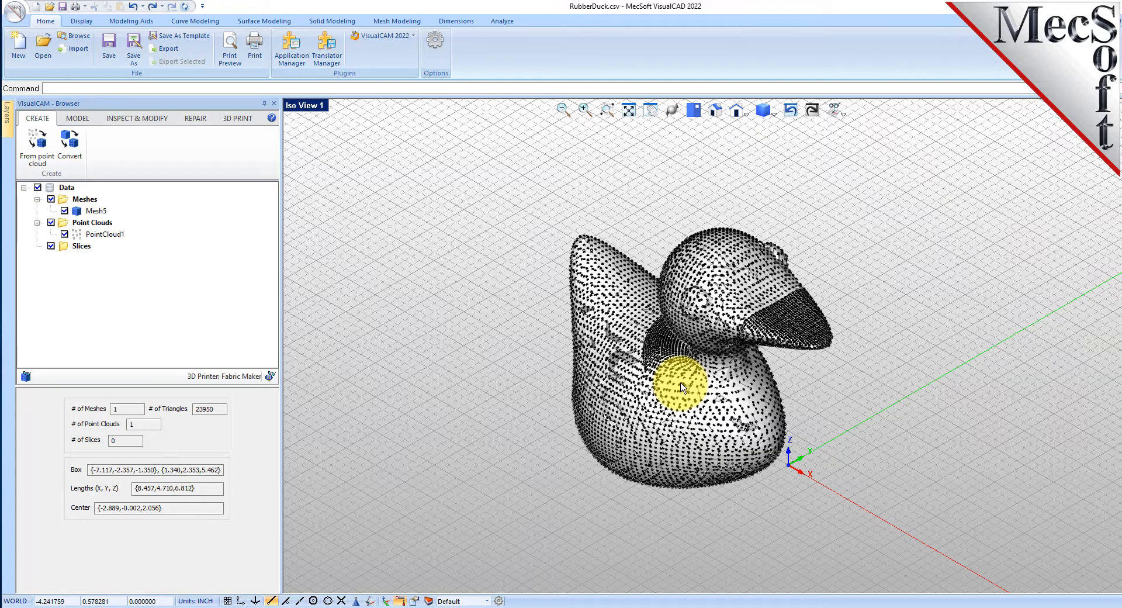
- Hide the point cloud so that only the duck mesh is displayed
{"action": "scroll", "coordinate": [761, 379], "scroll_direction": "up", "scroll_amount": 1}
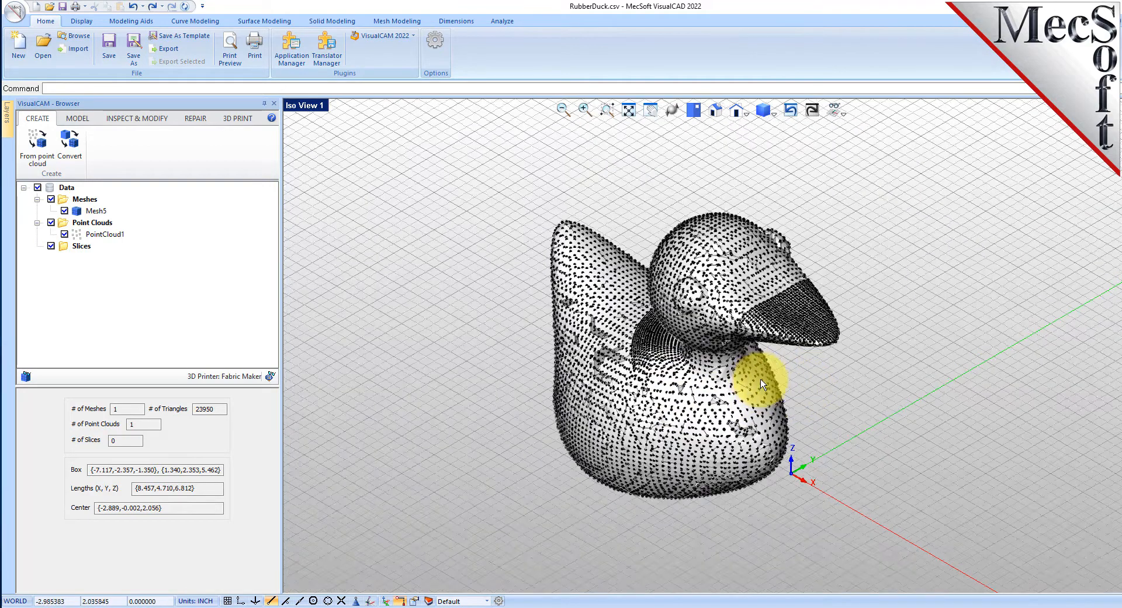
{"action": "scroll", "coordinate": [746, 373], "scroll_direction": "up", "scroll_amount": 2}
{"action": "scroll", "coordinate": [728, 353], "scroll_direction": "up", "scroll_amount": 1}
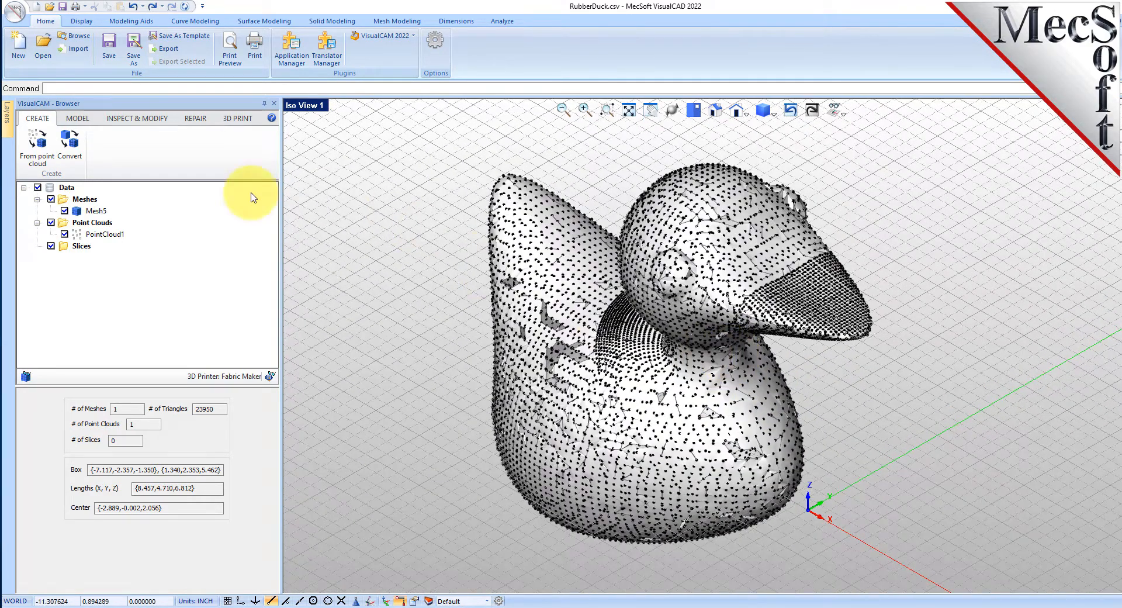
{"action": "left_click", "coordinate": [65, 234]}
{"action": "right_click_drag", "start_coordinate": [679, 419], "coordinate": [641, 368]}
- Run all the Diagnose checks on the duck mesh, examine the number of open edges, and close the diagnosis
{"action": "left_click", "coordinate": [119, 119]}
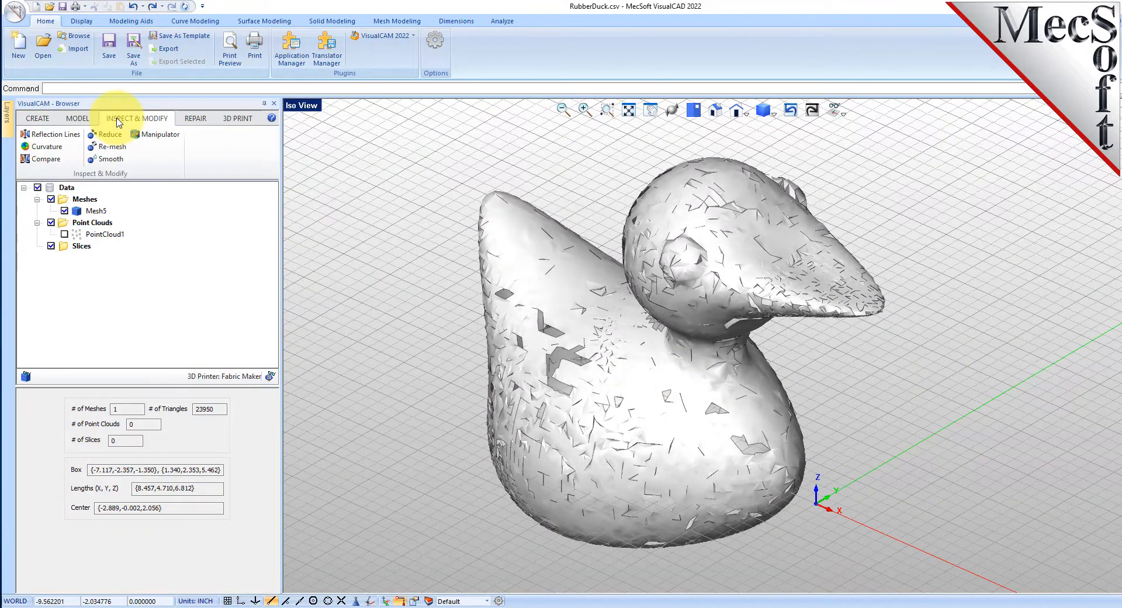
{"action": "left_click", "coordinate": [197, 121]}
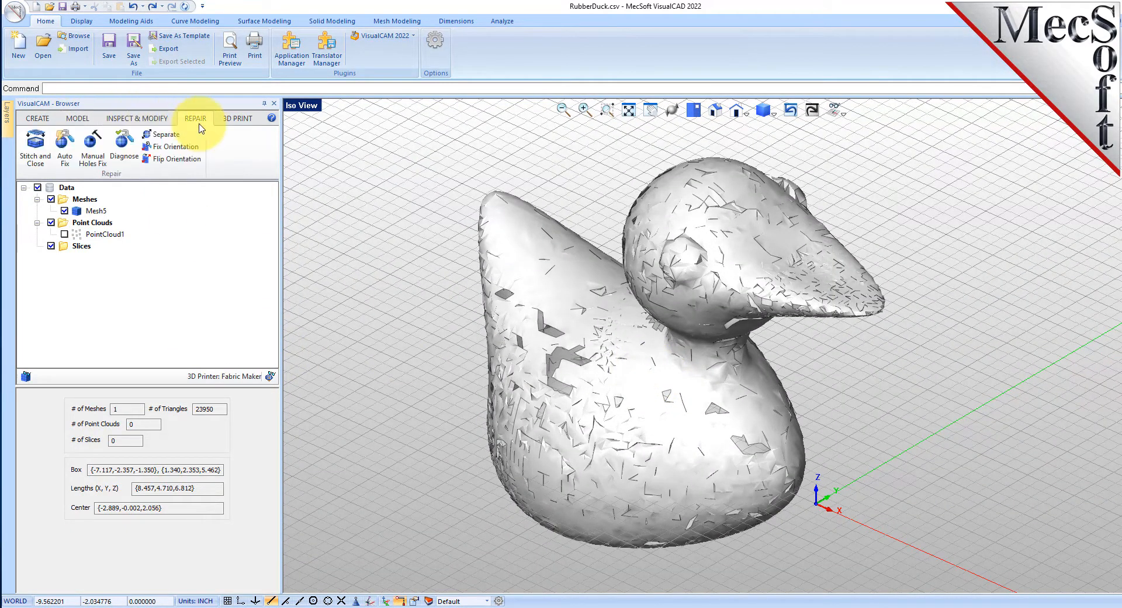
{"action": "left_click", "coordinate": [124, 145]}
{"action": "left_click", "coordinate": [566, 252]}
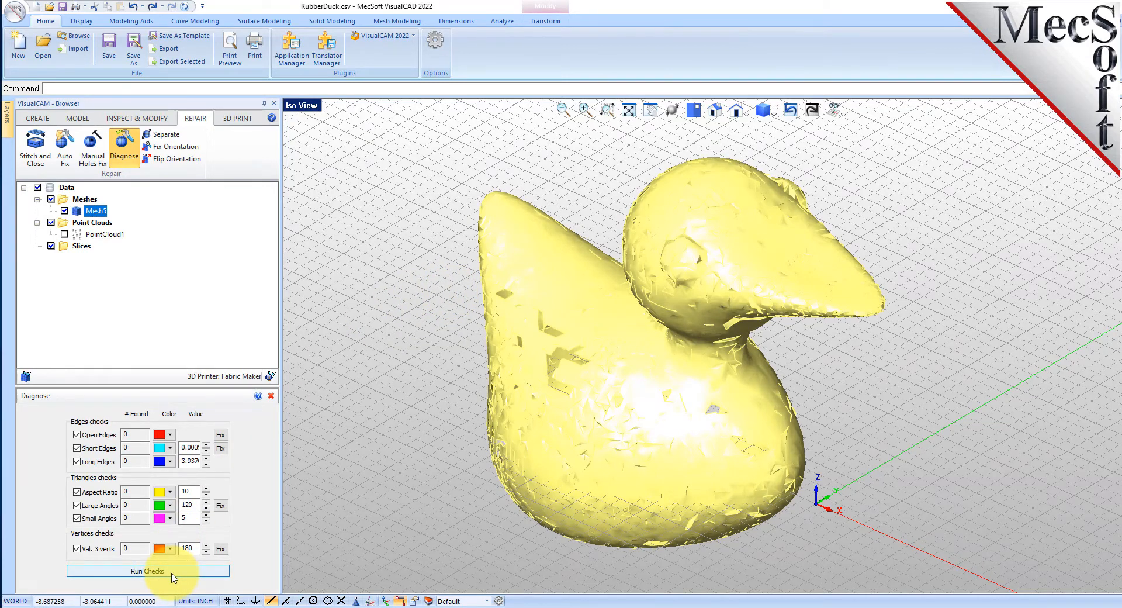
{"action": "left_click", "coordinate": [174, 576]}
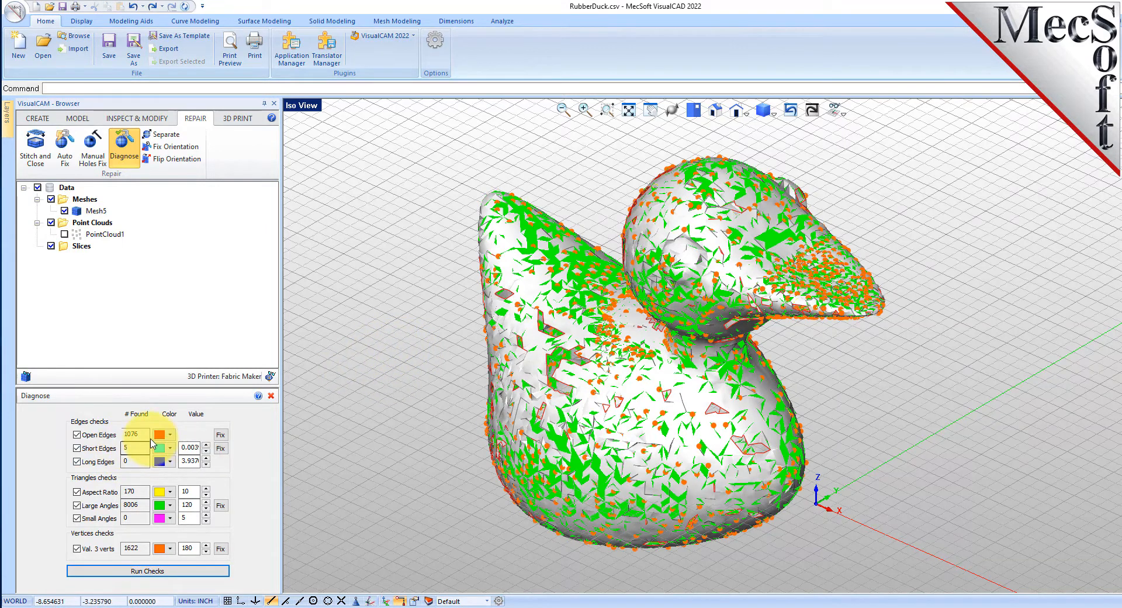
{"action": "left_click_drag", "start_coordinate": [143, 435], "coordinate": [108, 436]}
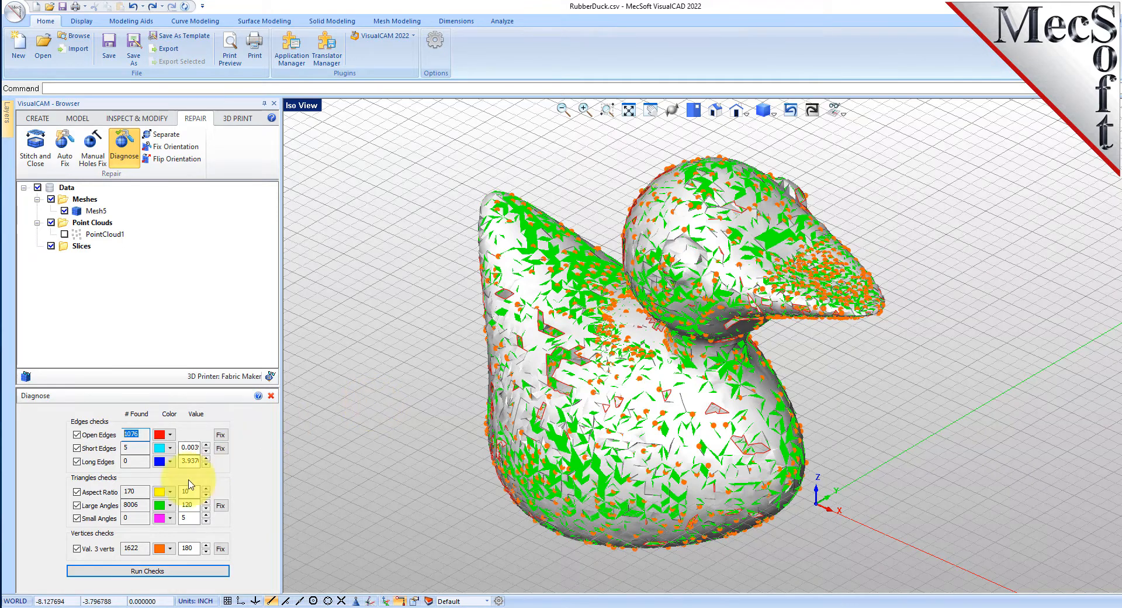
{"action": "left_click", "coordinate": [271, 397]}
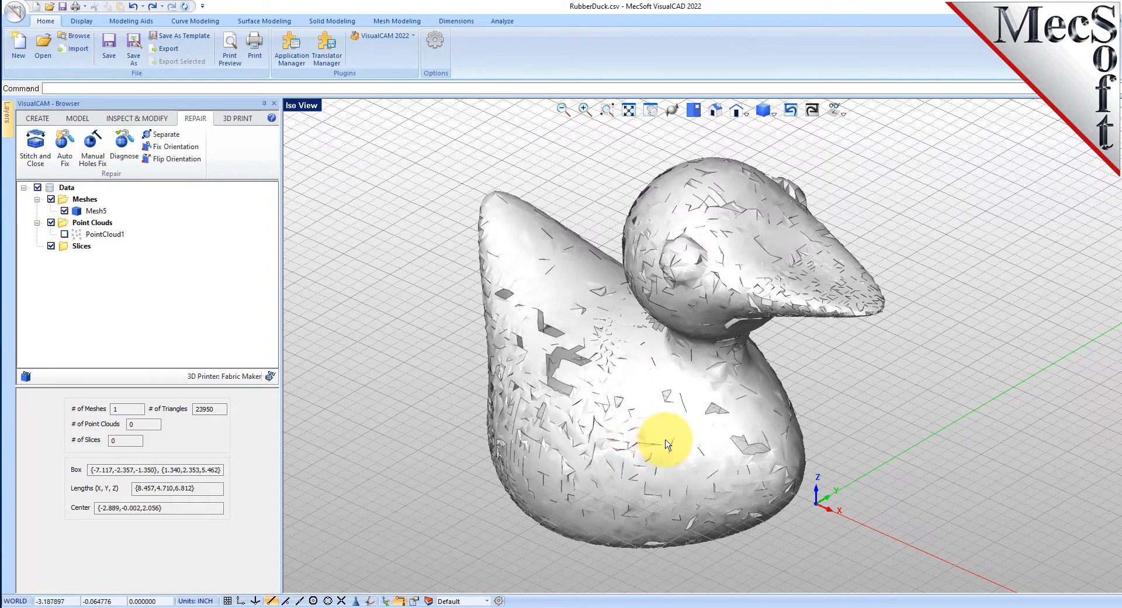
- Repair the duck mesh with Auto Fix to fill its holes
{"action": "left_click", "coordinate": [65, 234]}
{"action": "left_click", "coordinate": [64, 233]}
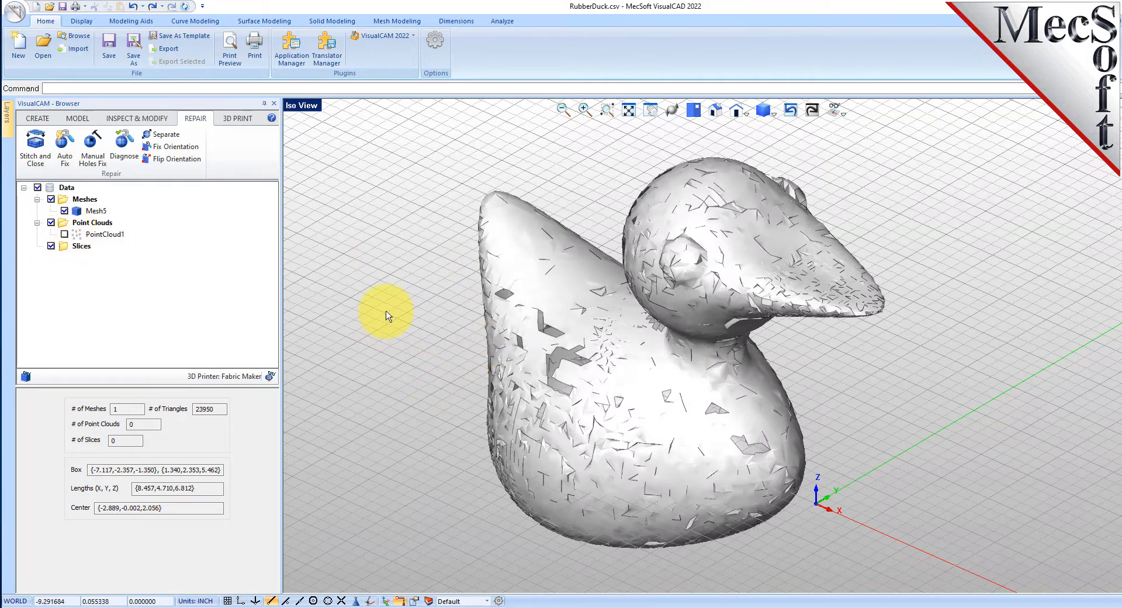
{"action": "left_click", "coordinate": [70, 150]}
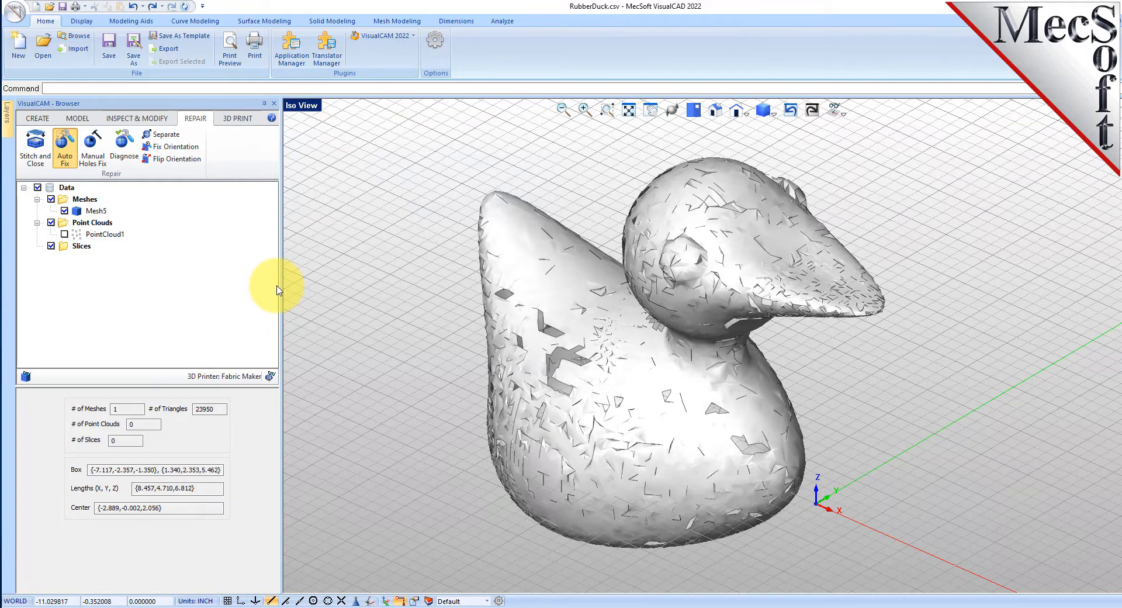
{"action": "left_click", "coordinate": [599, 326]}
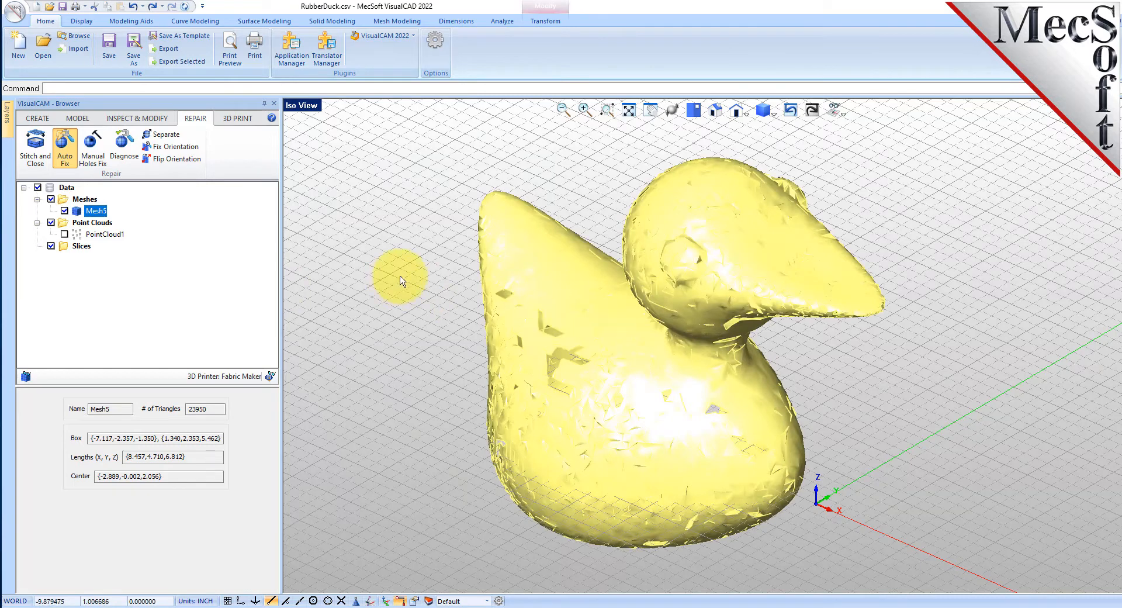
{"action": "right_click", "coordinate": [430, 273]}
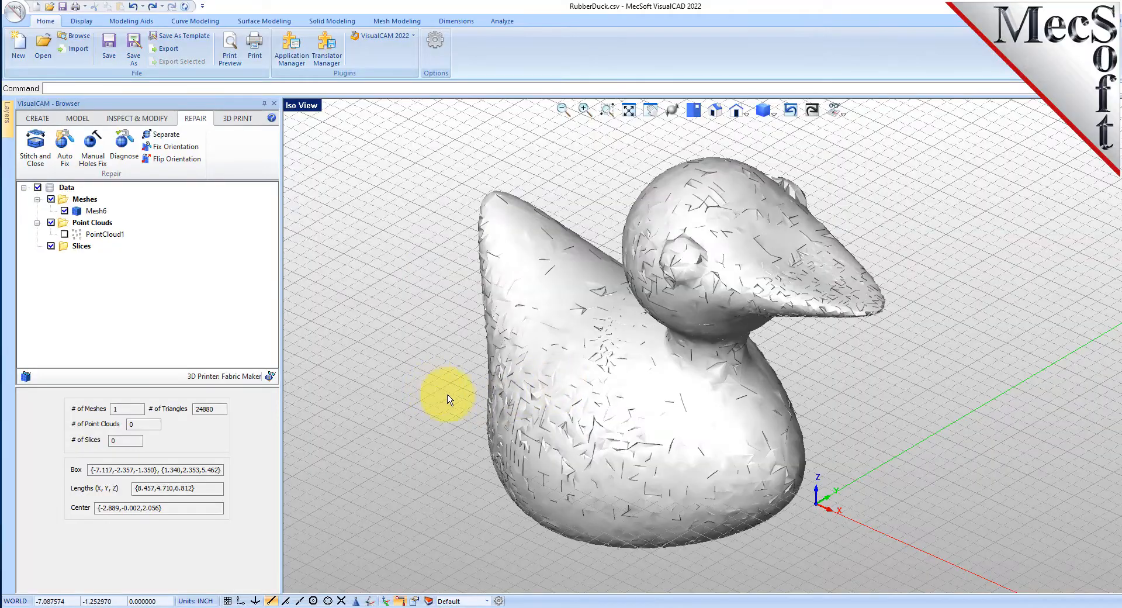
- Run the Diagnose checks again on the repaired duck mesh to examine its remaining open edges, and close the diagnosis
{"action": "mouse_move", "coordinate": [641, 367]}
{"action": "right_mouse_down"}
{"action": "mouse_move", "coordinate": [646, 483]}
{"action": "mouse_move", "coordinate": [638, 325]}
{"action": "mouse_move", "coordinate": [634, 371]}
{"action": "mouse_move", "coordinate": [639, 358]}
{"action": "right_mouse_up"}
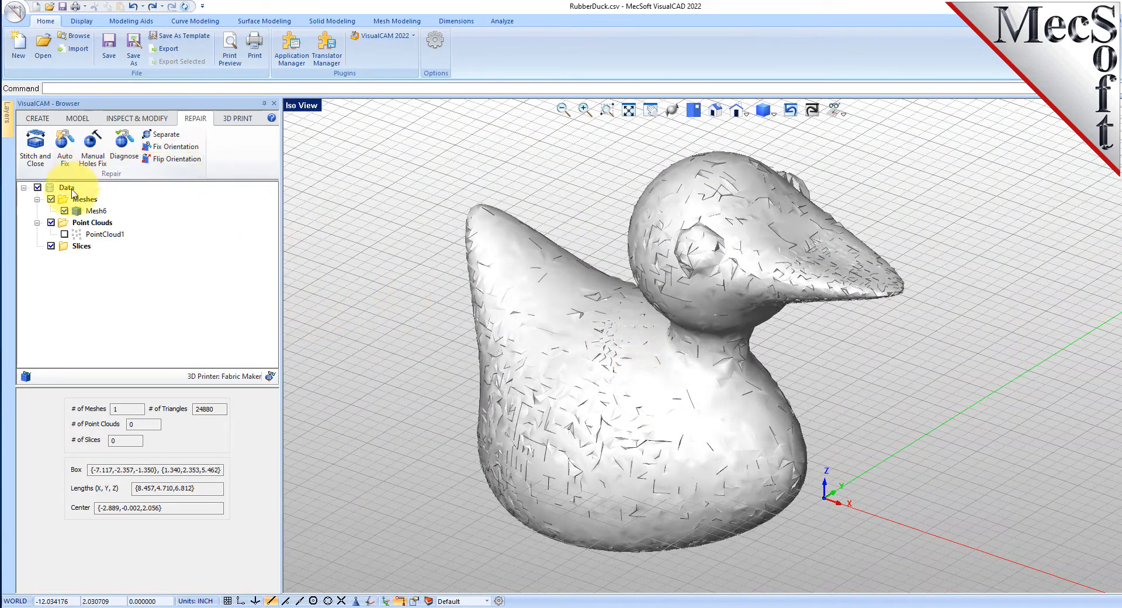
{"action": "left_click", "coordinate": [123, 143]}
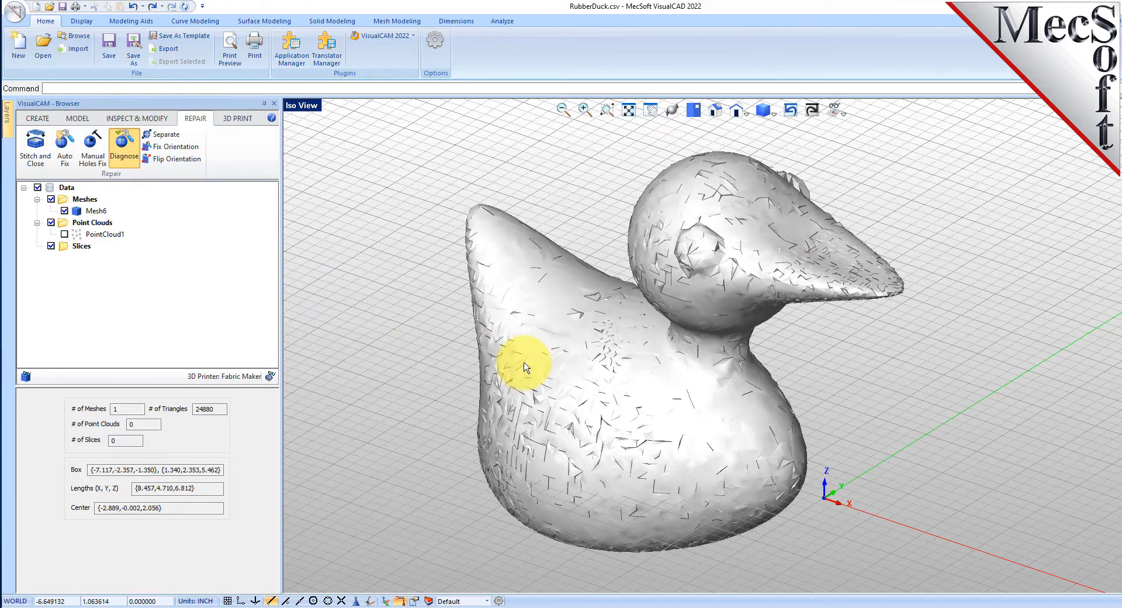
{"action": "left_click", "coordinate": [514, 292]}
{"action": "right_click", "coordinate": [413, 337]}
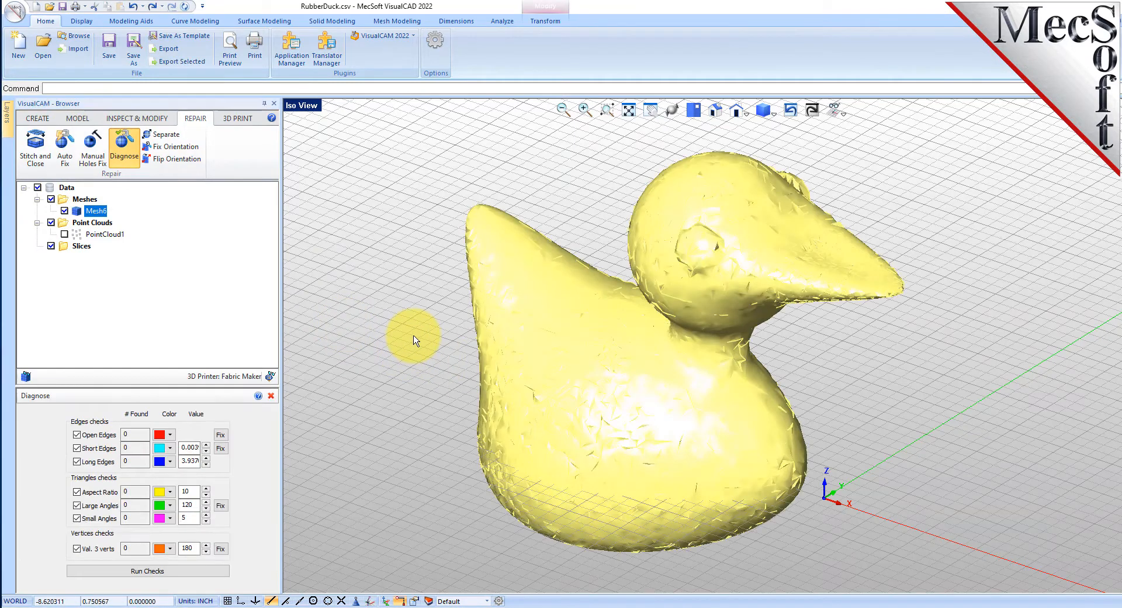
{"action": "left_click", "coordinate": [148, 571]}
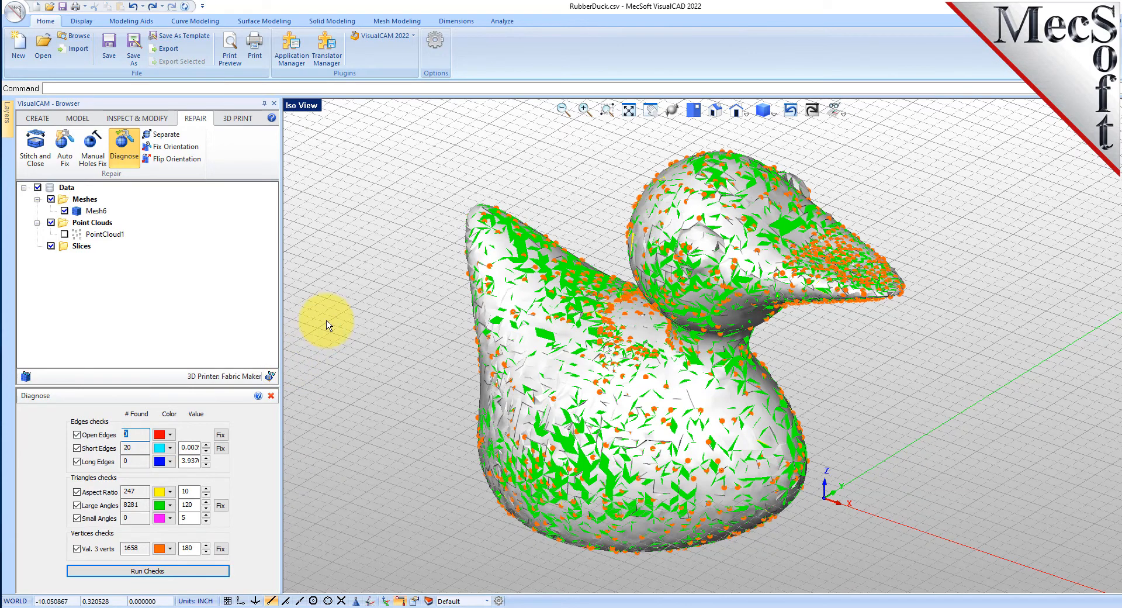
{"action": "left_click", "coordinate": [271, 395]}
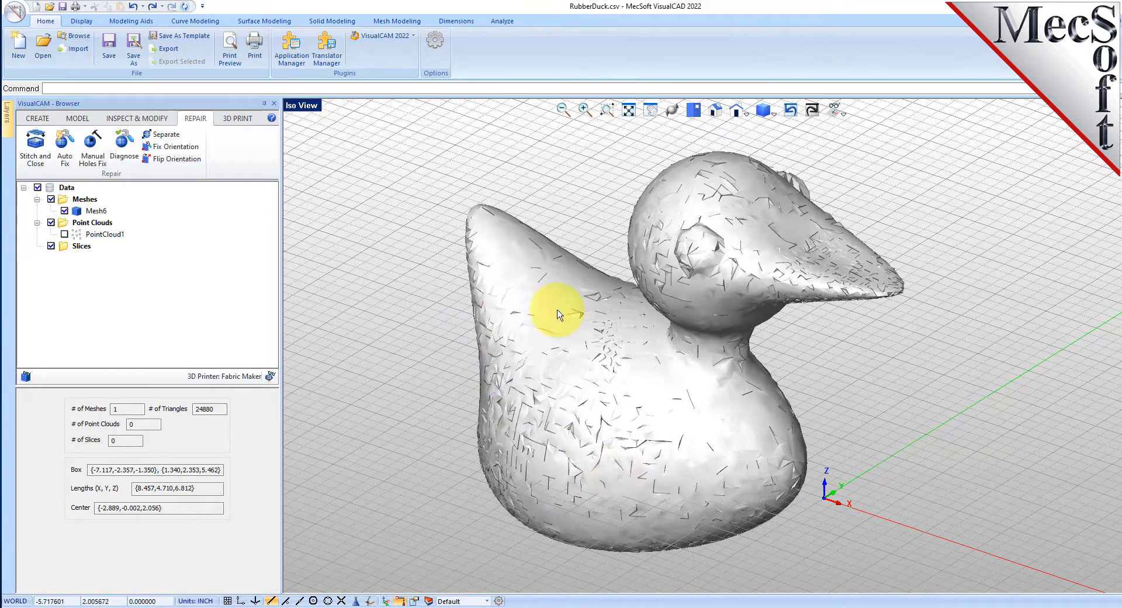
- Re-mesh the repaired duck uniformly with 4 iterations, keeping sharp edges
{"action": "left_click", "coordinate": [86, 120]}
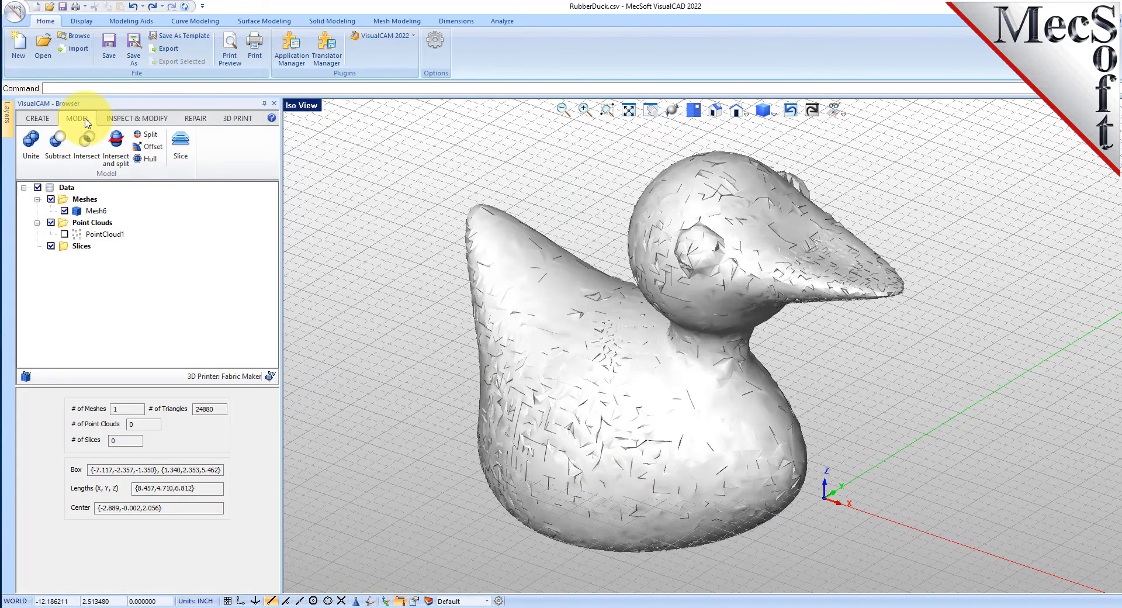
{"action": "left_click", "coordinate": [153, 119]}
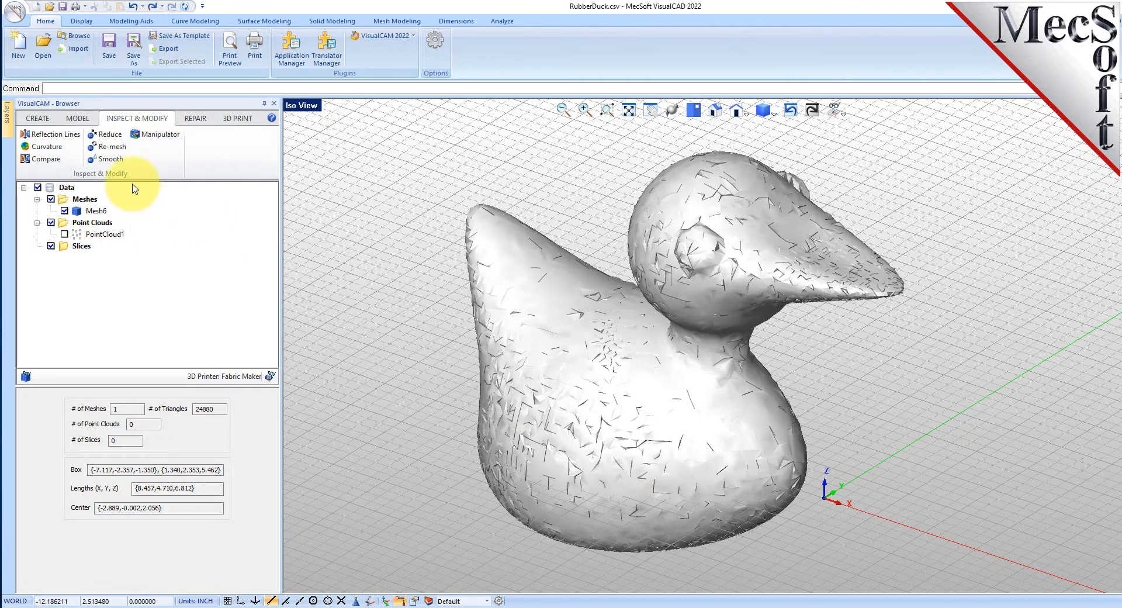
{"action": "left_click", "coordinate": [111, 147]}
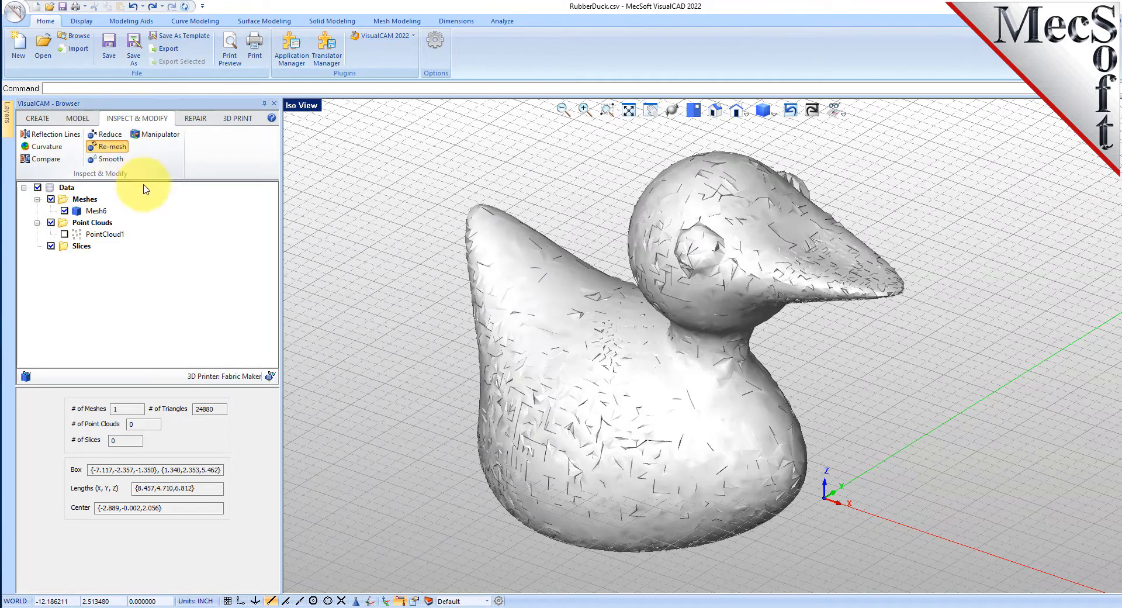
{"action": "left_click", "coordinate": [511, 287]}
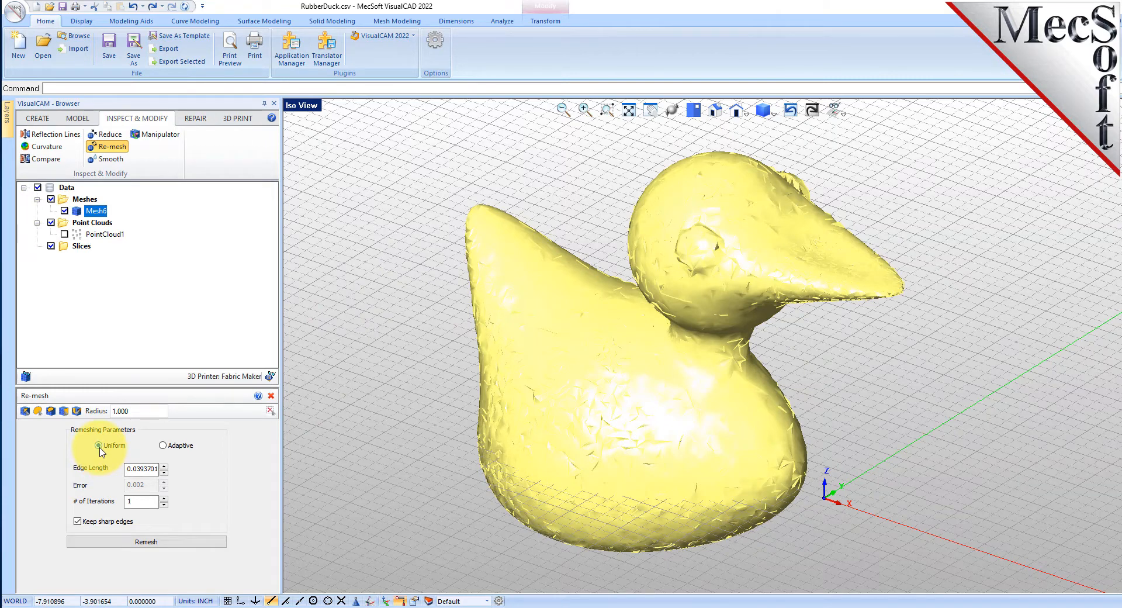
{"action": "double_click", "coordinate": [143, 502]}
{"action": "type", "text": "4"}
{"action": "left_click", "coordinate": [150, 542]}
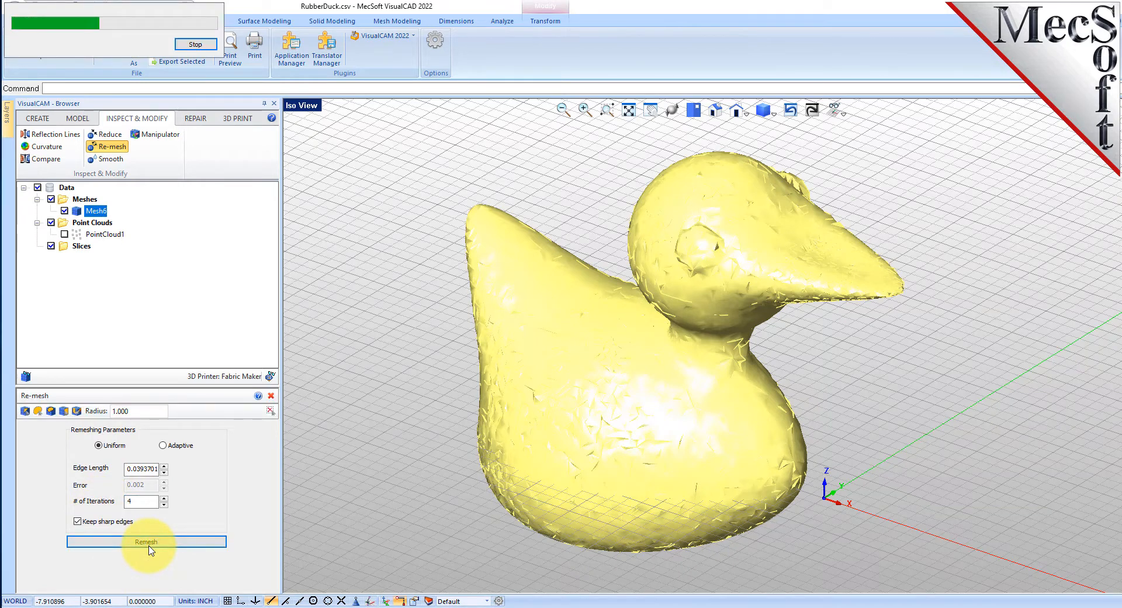
- Set the mesh edges display to All Edges in the display options and examine the re-meshed duck's triangles
{"action": "middle_click_drag", "start_coordinate": [694, 268], "coordinate": [696, 268]}
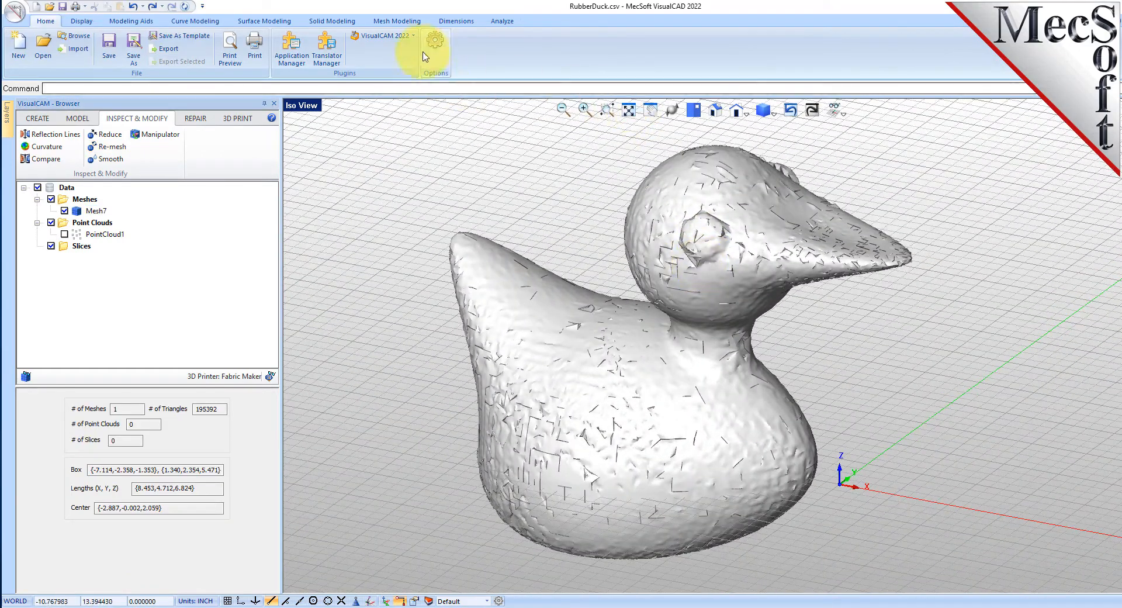
{"action": "left_click", "coordinate": [439, 41]}
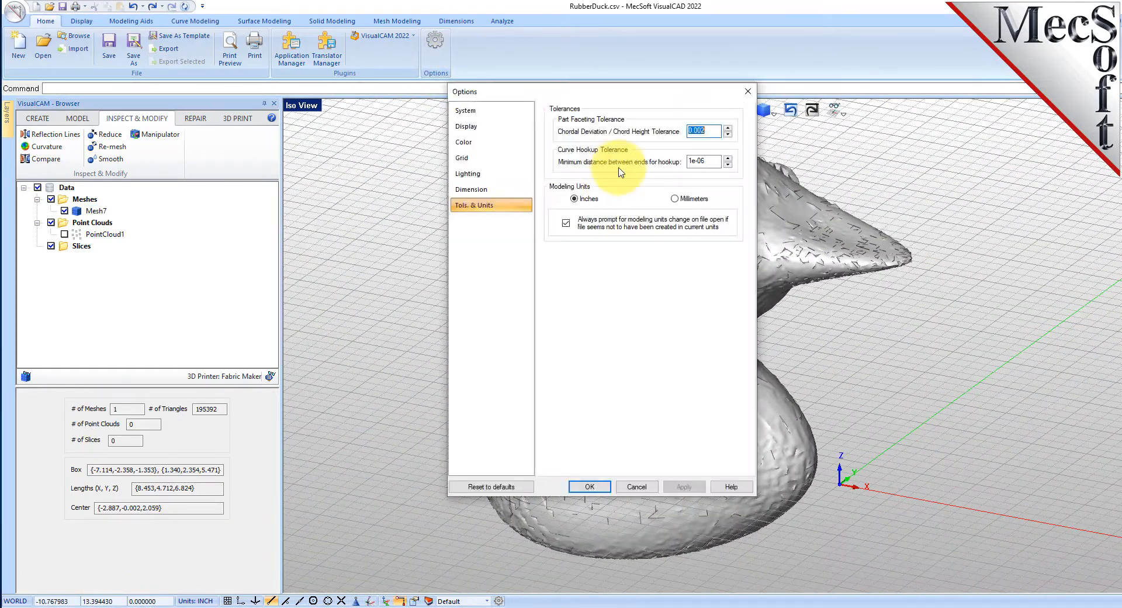
{"action": "left_click", "coordinate": [480, 126]}
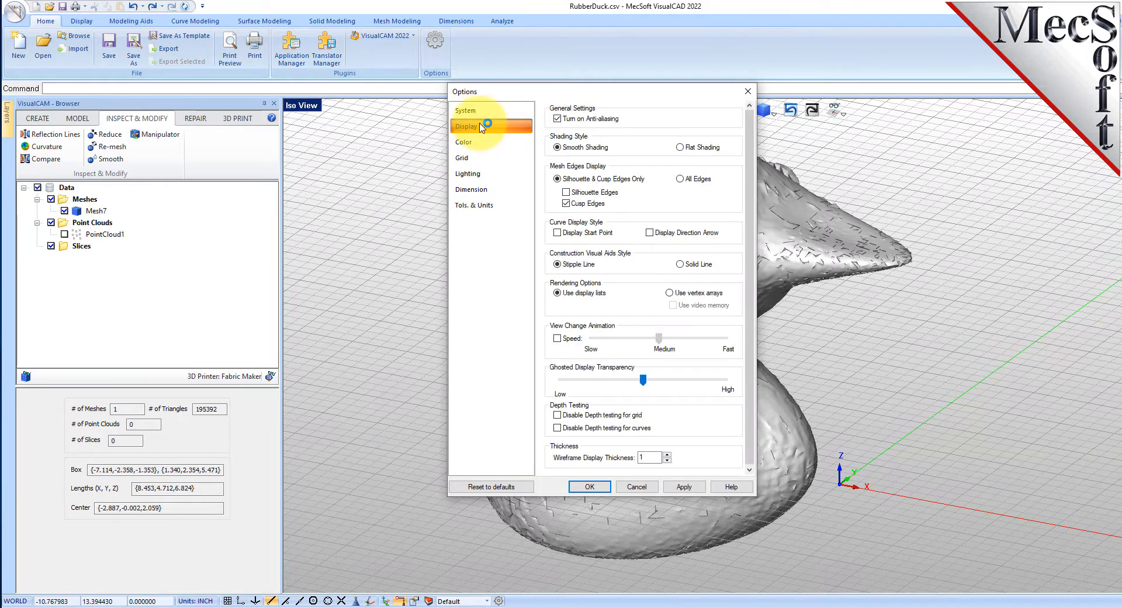
{"action": "left_click", "coordinate": [680, 180]}
{"action": "left_click", "coordinate": [590, 487]}
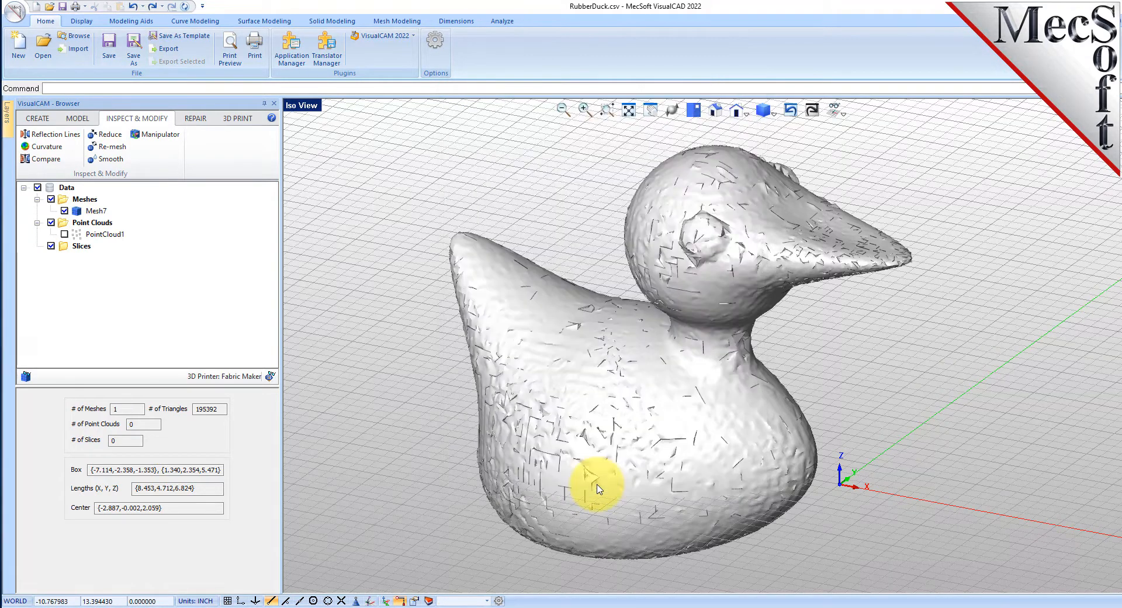
{"action": "scroll", "coordinate": [613, 293], "scroll_direction": "up", "scroll_amount": 5}
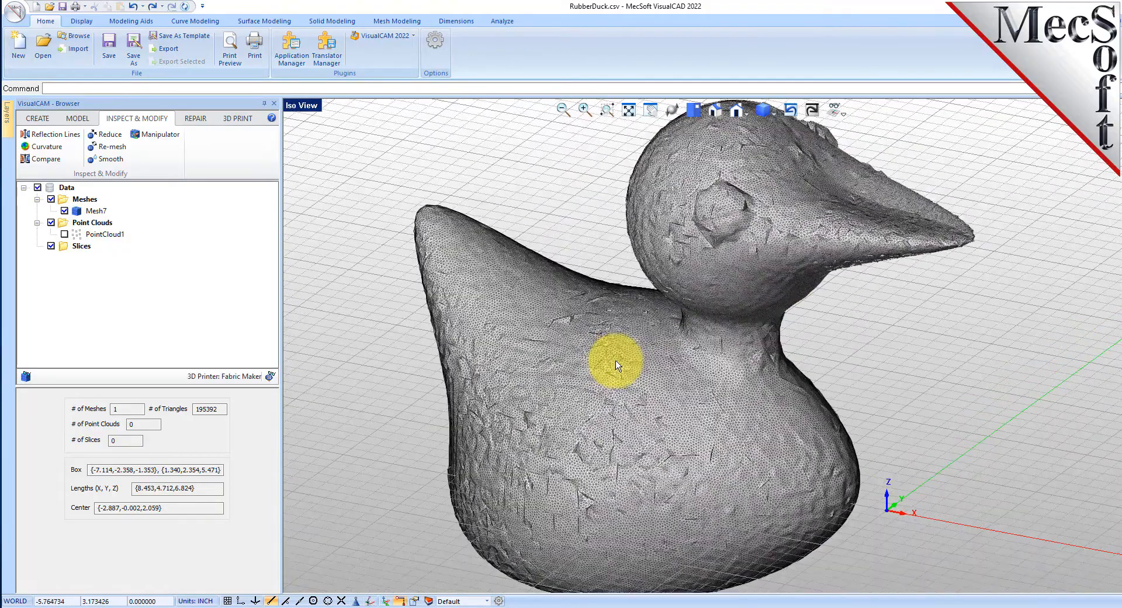
{"action": "scroll", "coordinate": [640, 350], "scroll_direction": "up", "scroll_amount": 2}
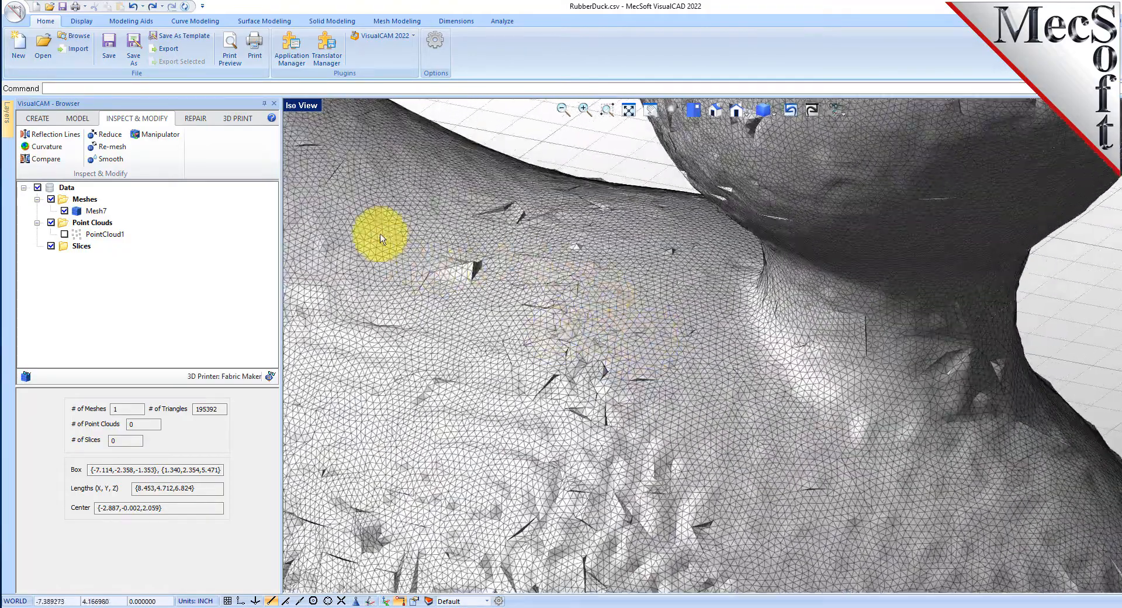
{"action": "scroll", "coordinate": [596, 336], "scroll_direction": "down", "scroll_amount": 1}
{"action": "scroll", "coordinate": [781, 284], "scroll_direction": "down", "scroll_amount": 2}
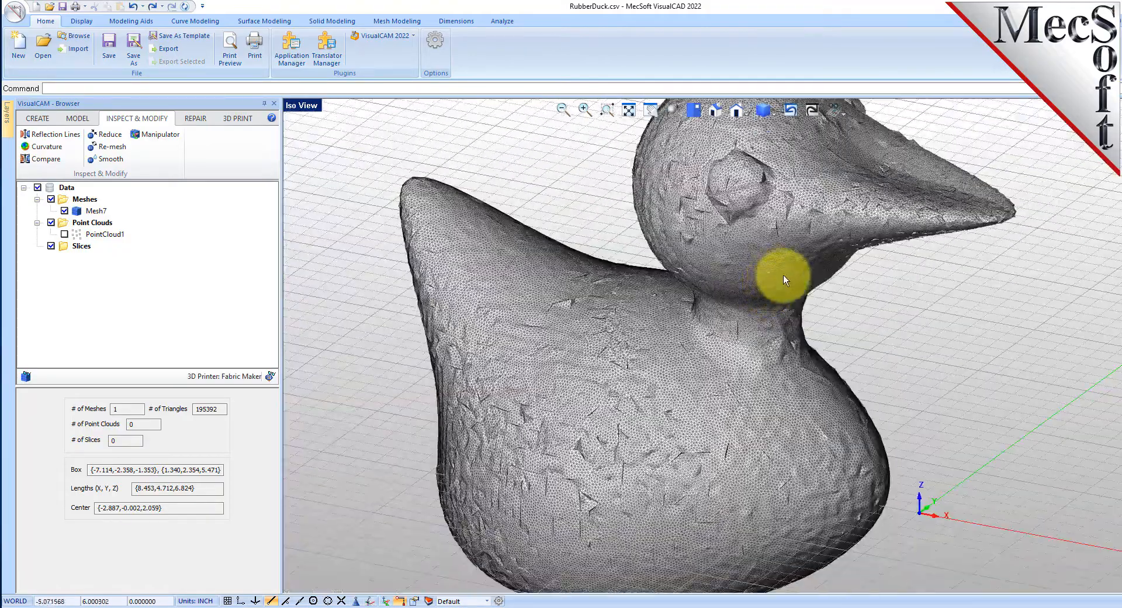
{"action": "scroll", "coordinate": [637, 292], "scroll_direction": "down", "scroll_amount": 2}
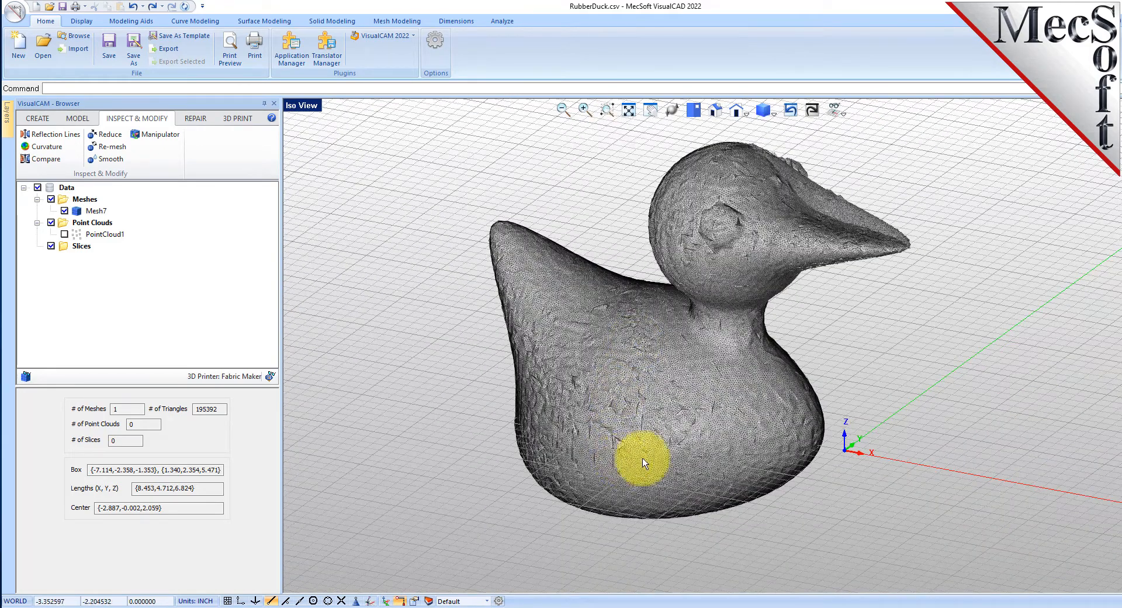
{"action": "scroll", "coordinate": [707, 319], "scroll_direction": "up", "scroll_amount": 1}
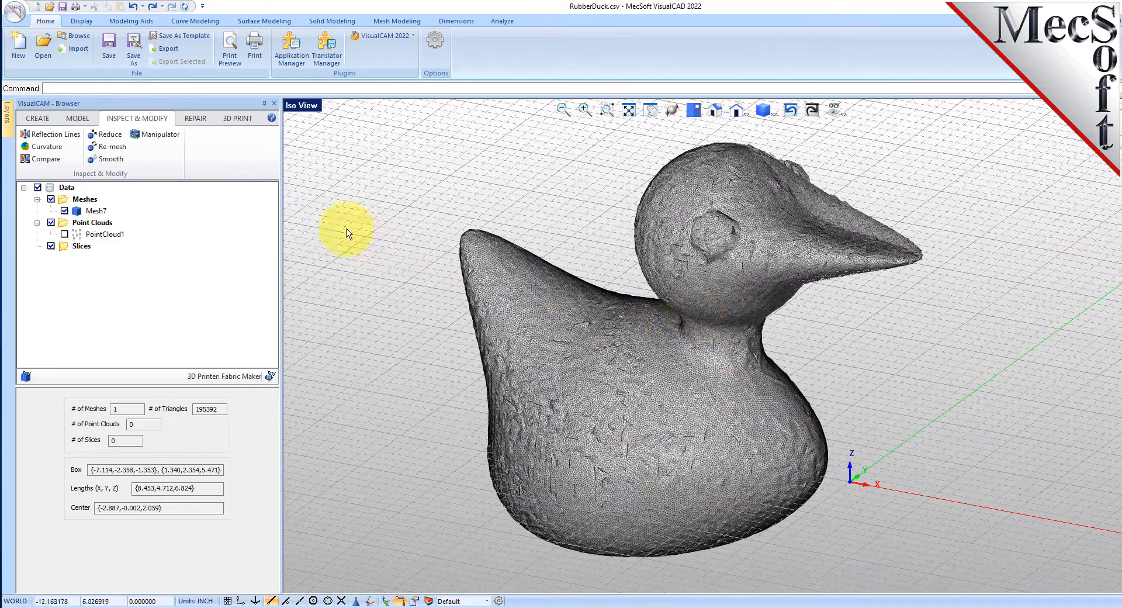
- Smooth the re-meshed duck with 1 iteration, shifting vertices in both directions without constraints
{"action": "left_click", "coordinate": [111, 159]}
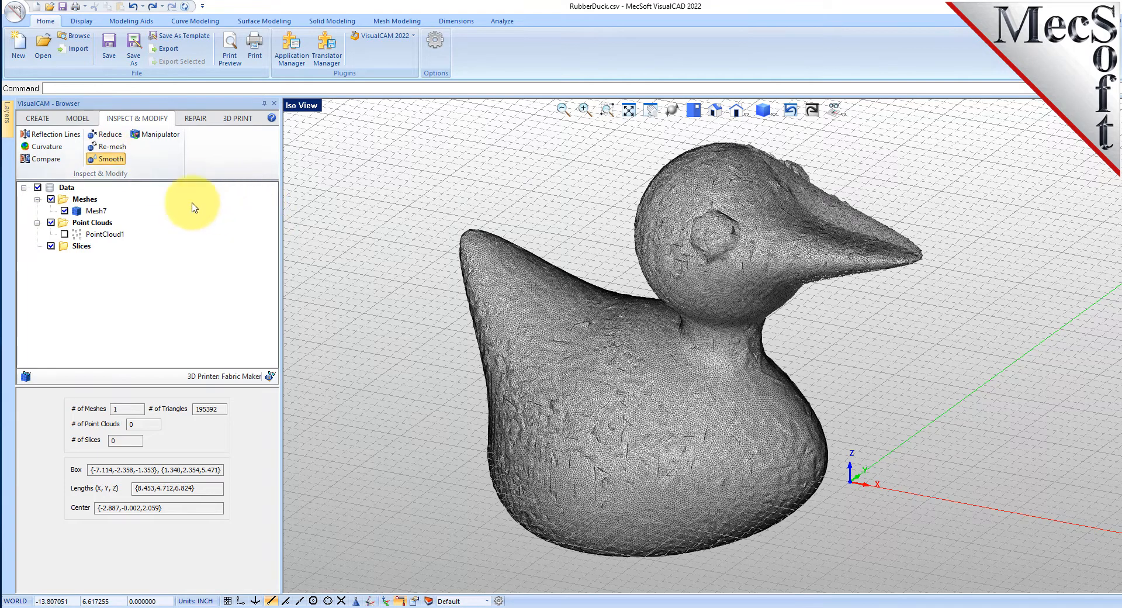
{"action": "left_click", "coordinate": [555, 313]}
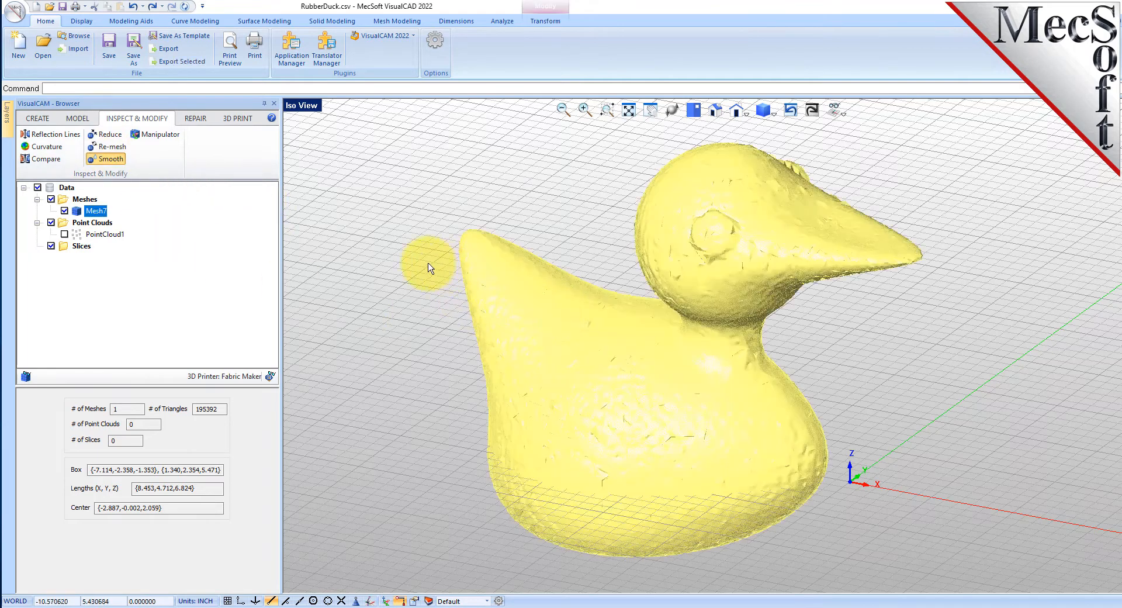
{"action": "right_click", "coordinate": [428, 265]}
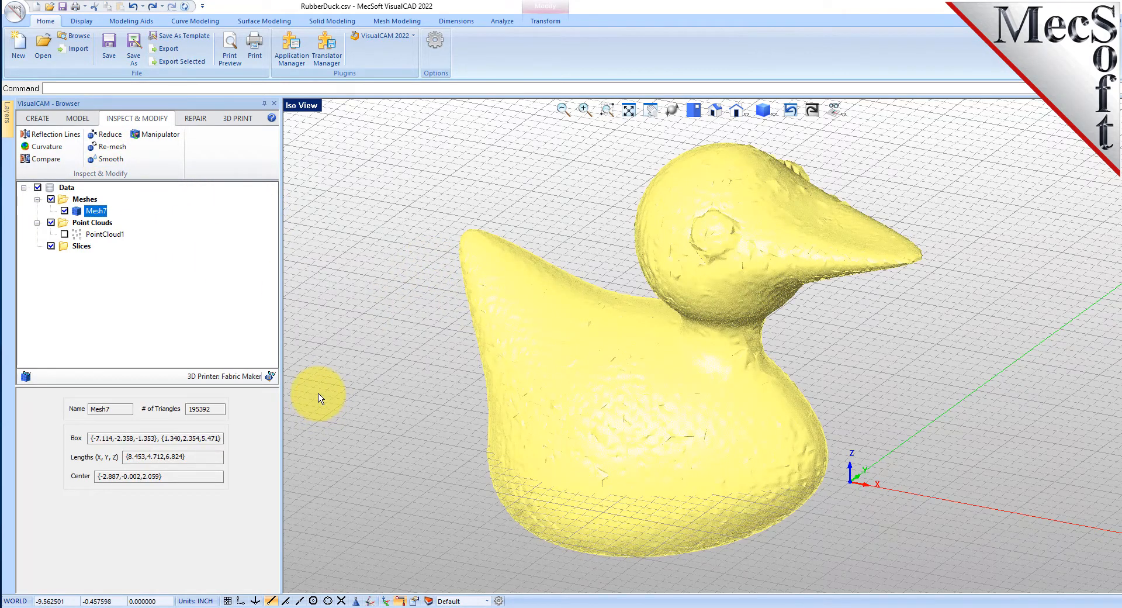
{"action": "left_click", "coordinate": [108, 158]}
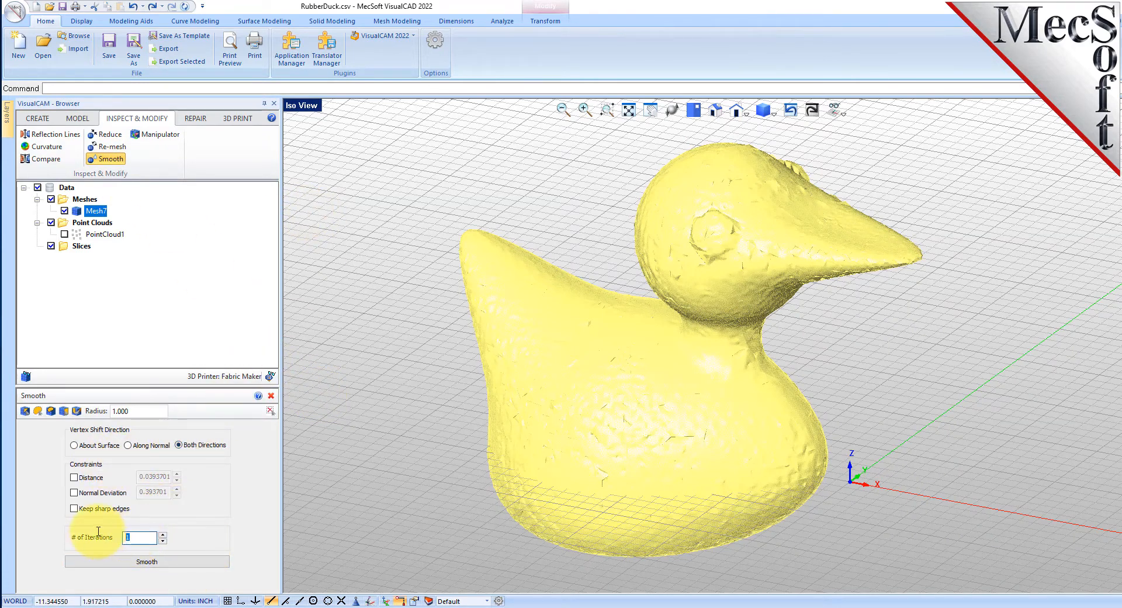
{"action": "left_click", "coordinate": [147, 562]}
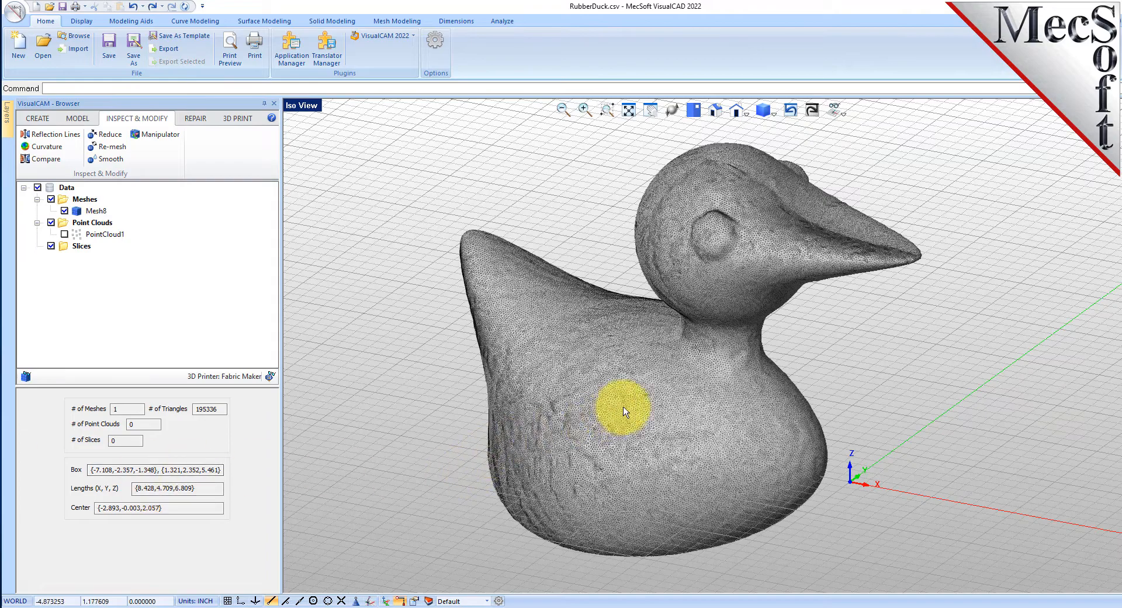
- Examine the smoothed duck mesh's surface and triangles up close around the body and neck
{"action": "scroll", "coordinate": [622, 414], "scroll_direction": "up", "scroll_amount": 3}
{"action": "scroll", "coordinate": [618, 424], "scroll_direction": "down", "scroll_amount": 3}
{"action": "middle_click_drag", "start_coordinate": [618, 423], "coordinate": [632, 374]}
{"action": "scroll", "coordinate": [629, 374], "scroll_direction": "up", "scroll_amount": 6}
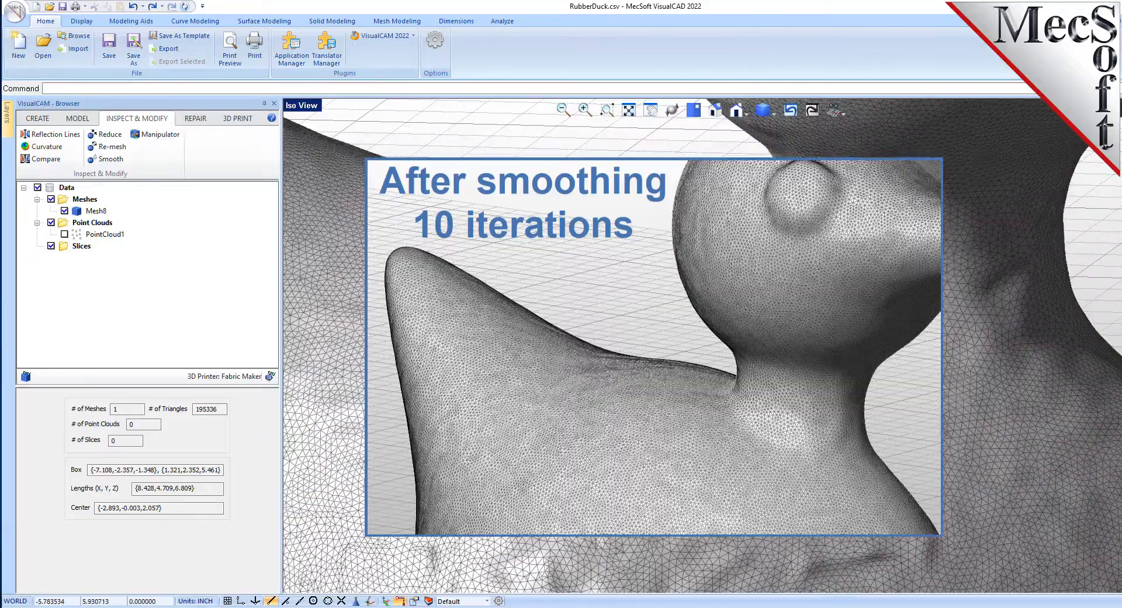
{"action": "scroll", "coordinate": [627, 374], "scroll_direction": "down", "scroll_amount": 4}
{"action": "scroll", "coordinate": [624, 425], "scroll_direction": "down", "scroll_amount": 4}
{"action": "mouse_move", "coordinate": [681, 389]}
{"action": "middle_mouse_down"}
{"action": "mouse_move", "coordinate": [705, 406]}
{"action": "mouse_move", "coordinate": [700, 390]}
{"action": "middle_mouse_up"}
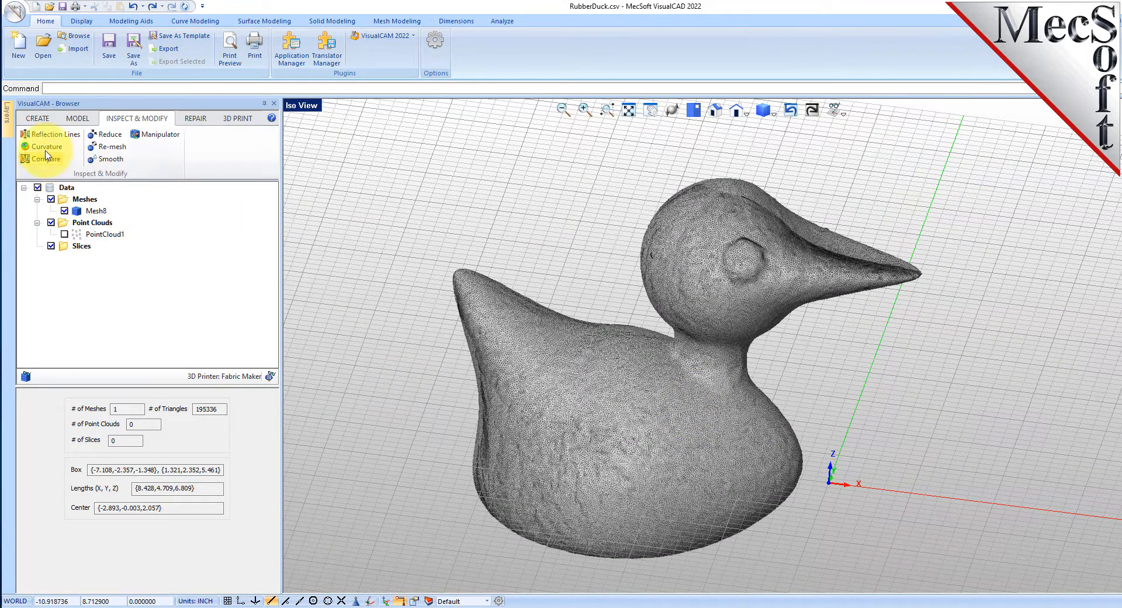
- Render vertical reflection lines on the smoothed duck mesh, using 10 lines with thickness 10, and inspect the pattern
{"action": "left_click", "coordinate": [58, 137]}
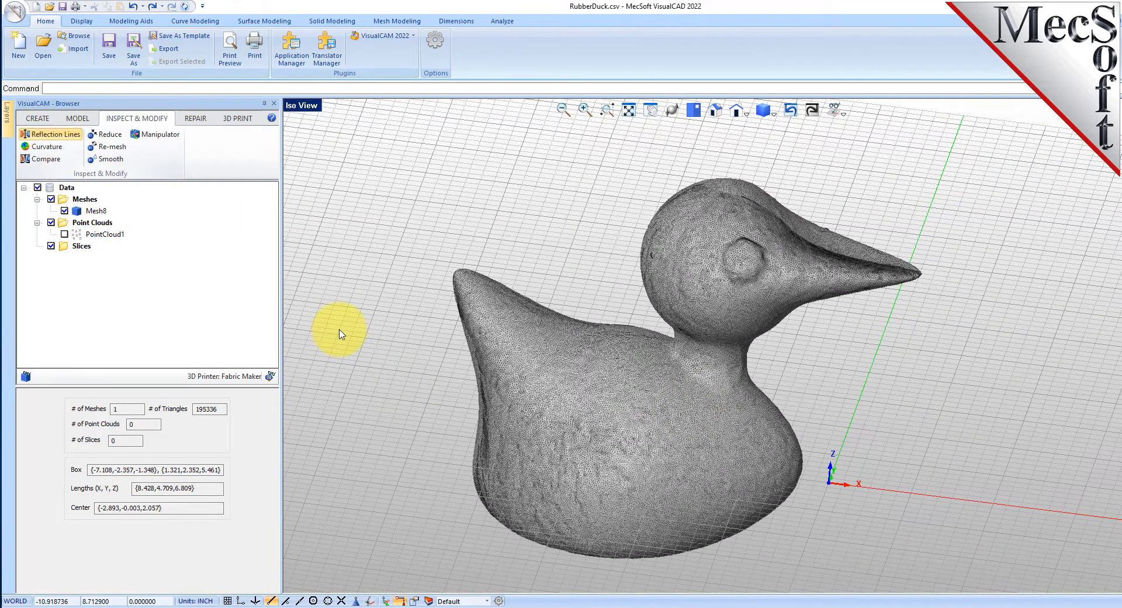
{"action": "left_click", "coordinate": [528, 347]}
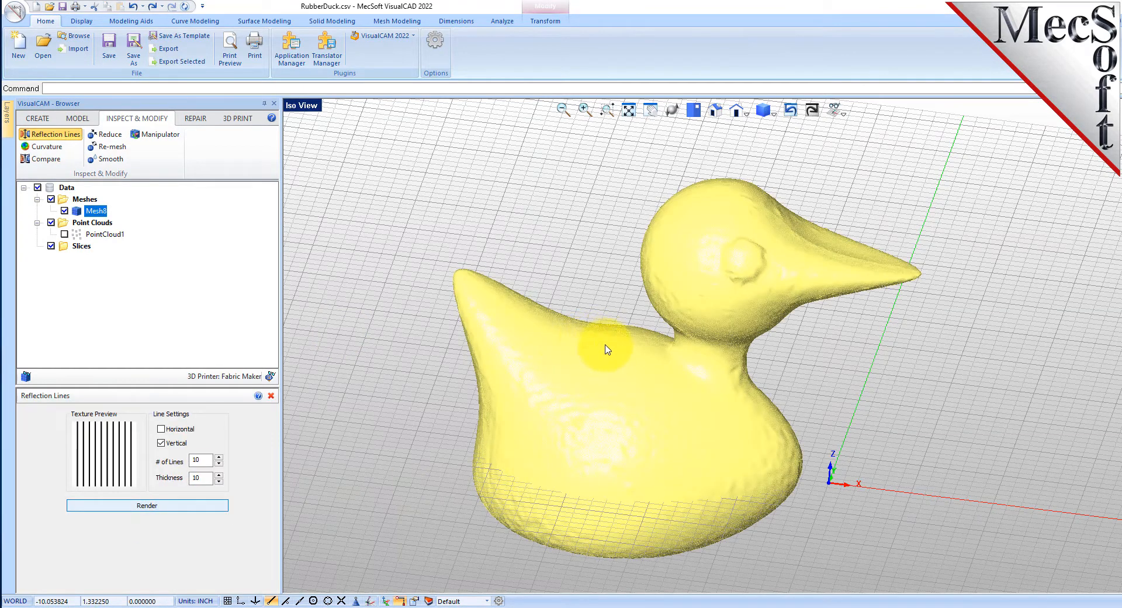
{"action": "mouse_move", "coordinate": [619, 422]}
{"action": "middle_mouse_down"}
{"action": "mouse_move", "coordinate": [644, 466]}
{"action": "mouse_move", "coordinate": [632, 402]}
{"action": "mouse_move", "coordinate": [647, 358]}
{"action": "mouse_move", "coordinate": [608, 421]}
{"action": "middle_mouse_up"}
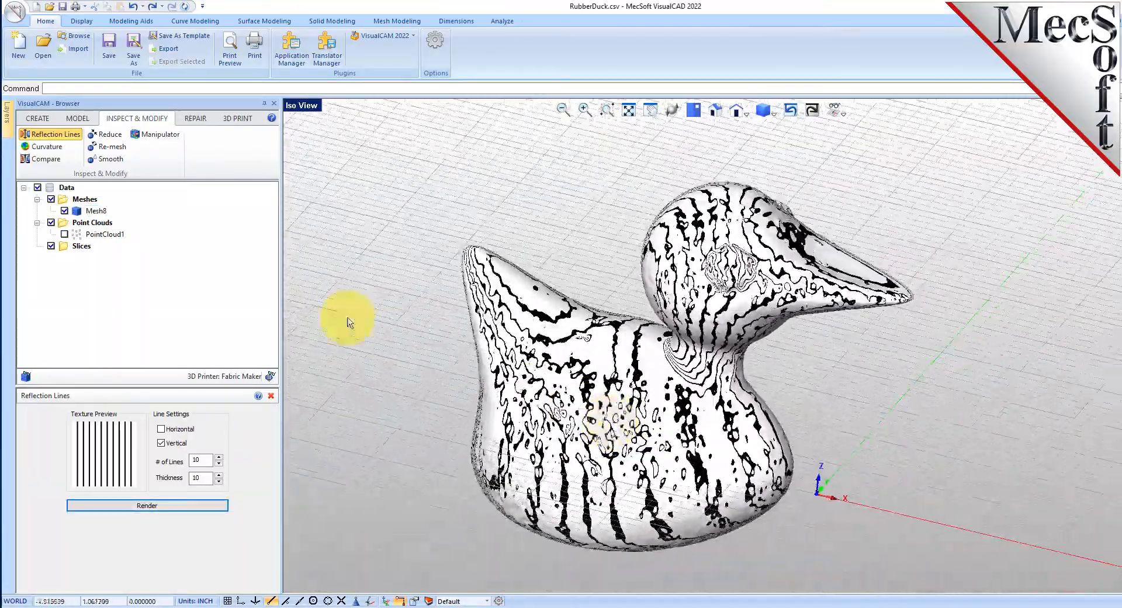
- Analyze the Mean curvature of the smoothed duck mesh, inspect the colour map, and close the analysis
{"action": "left_click", "coordinate": [46, 148]}
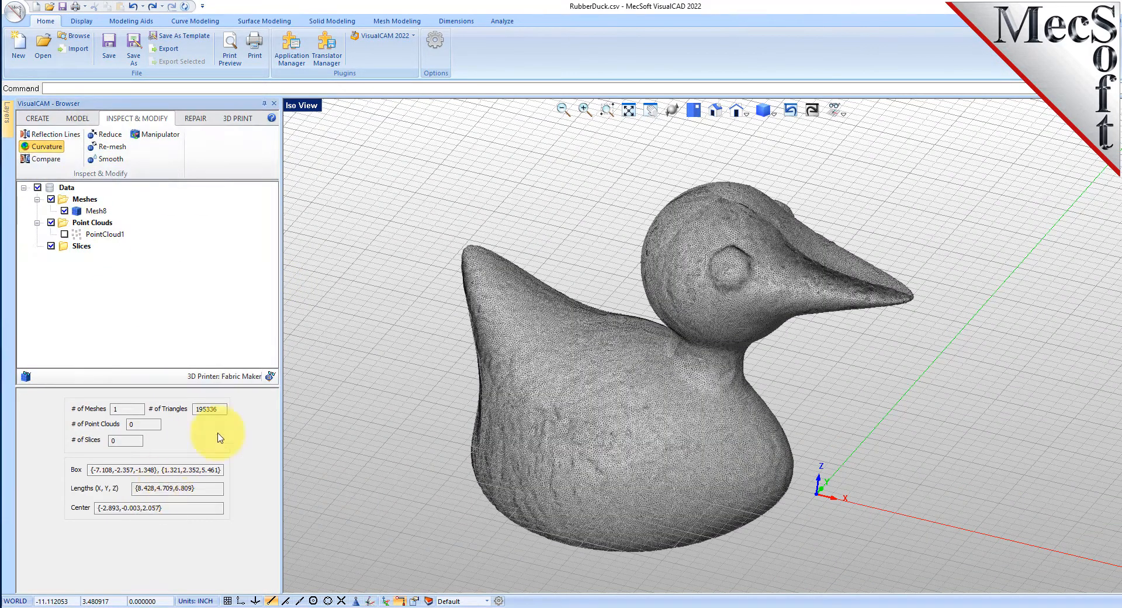
{"action": "left_click", "coordinate": [584, 354]}
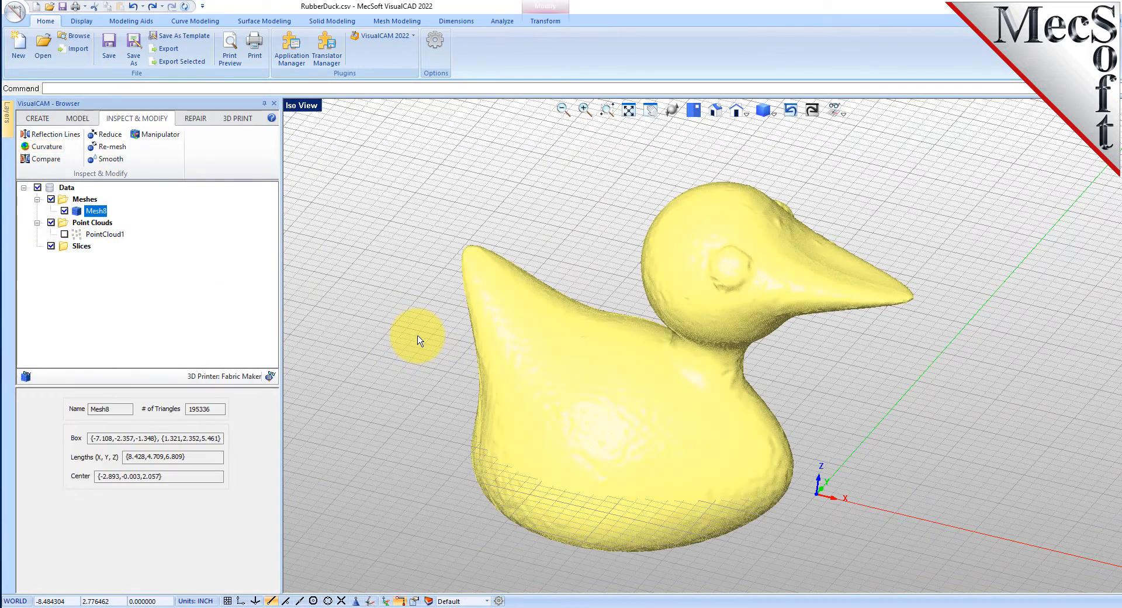
{"action": "left_click", "coordinate": [44, 147]}
{"action": "left_click", "coordinate": [150, 455]}
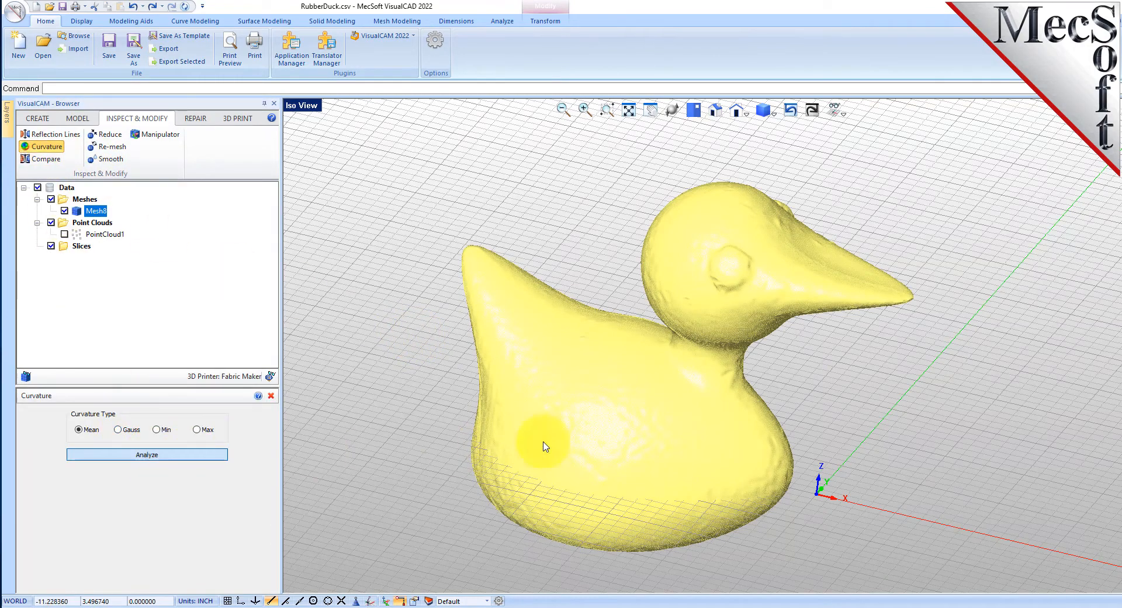
{"action": "middle_click_drag", "start_coordinate": [679, 313], "coordinate": [721, 283]}
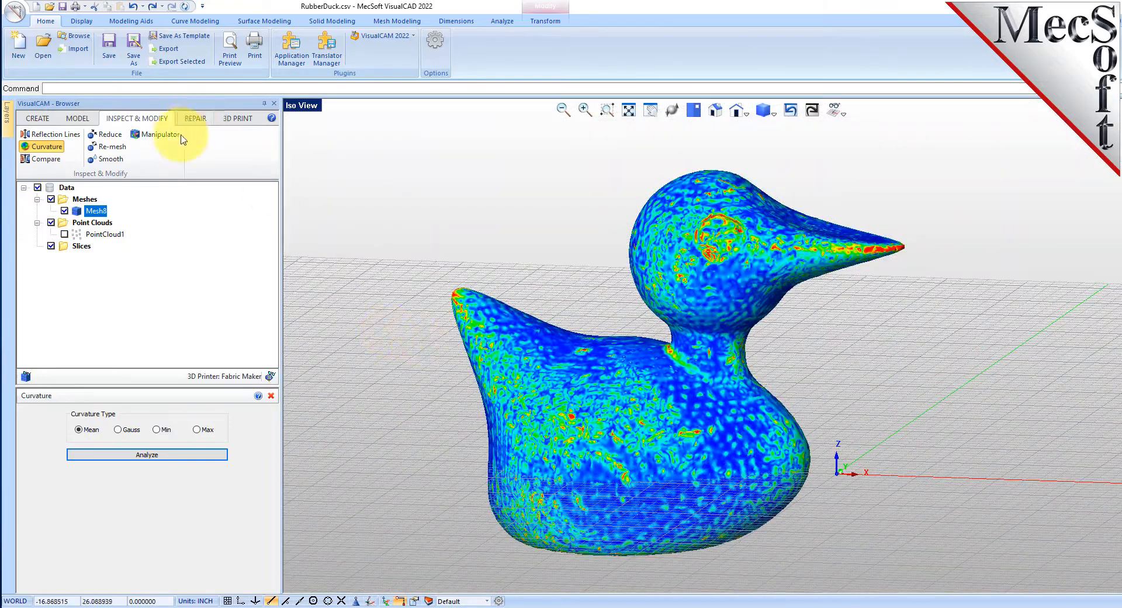
{"action": "left_click", "coordinate": [271, 397]}
{"action": "left_click", "coordinate": [418, 255]}
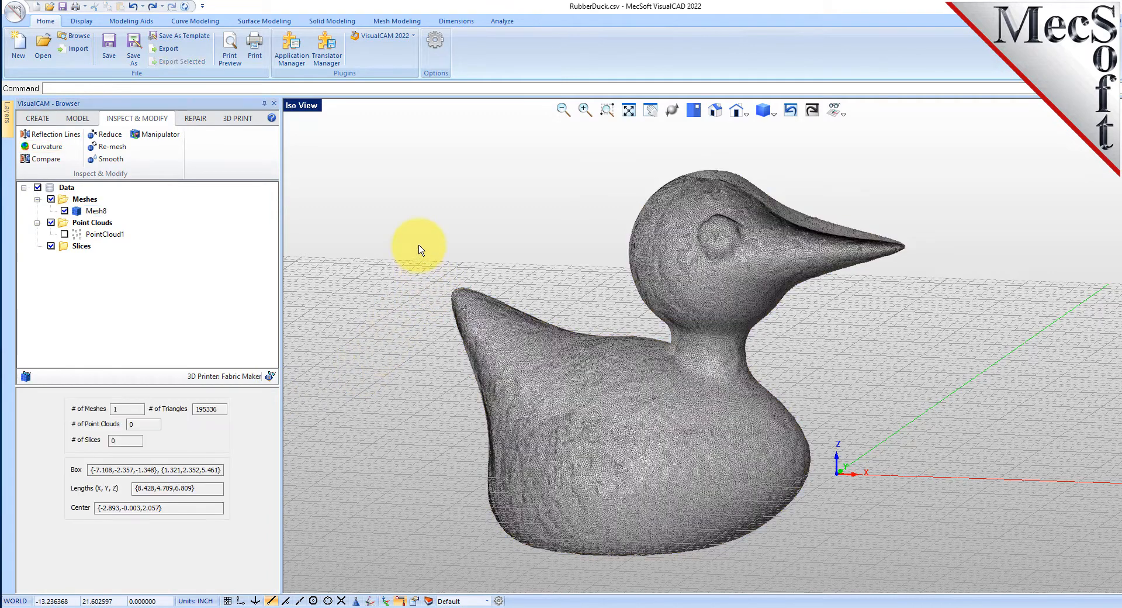
- Slice the duck mesh with a distance of 0.1 between slices and show the new slice set's information
{"action": "left_click", "coordinate": [78, 118]}
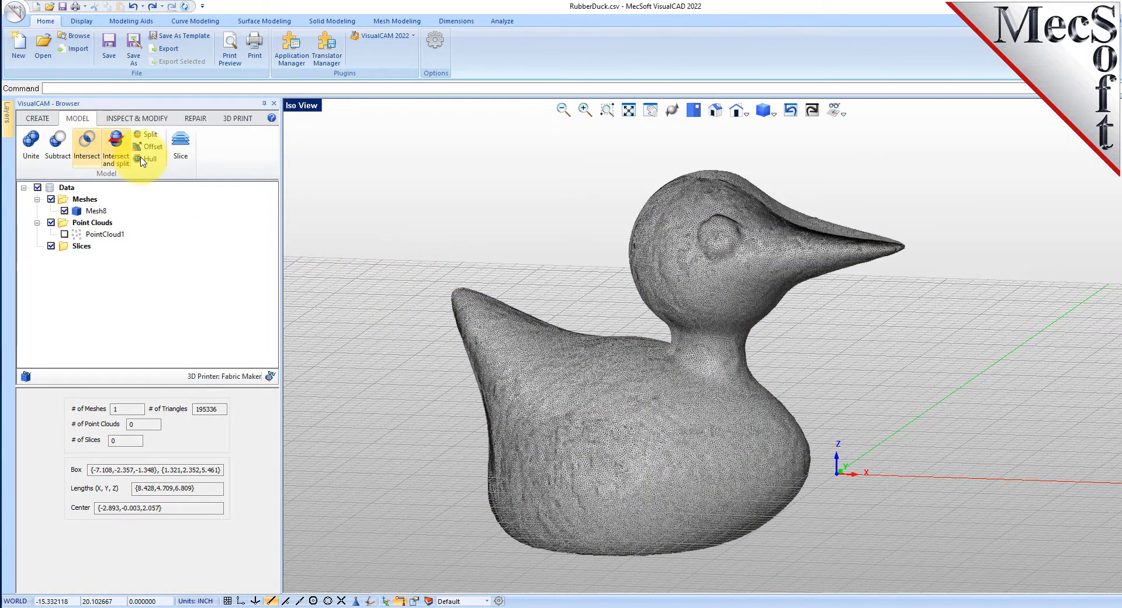
{"action": "left_click", "coordinate": [181, 148]}
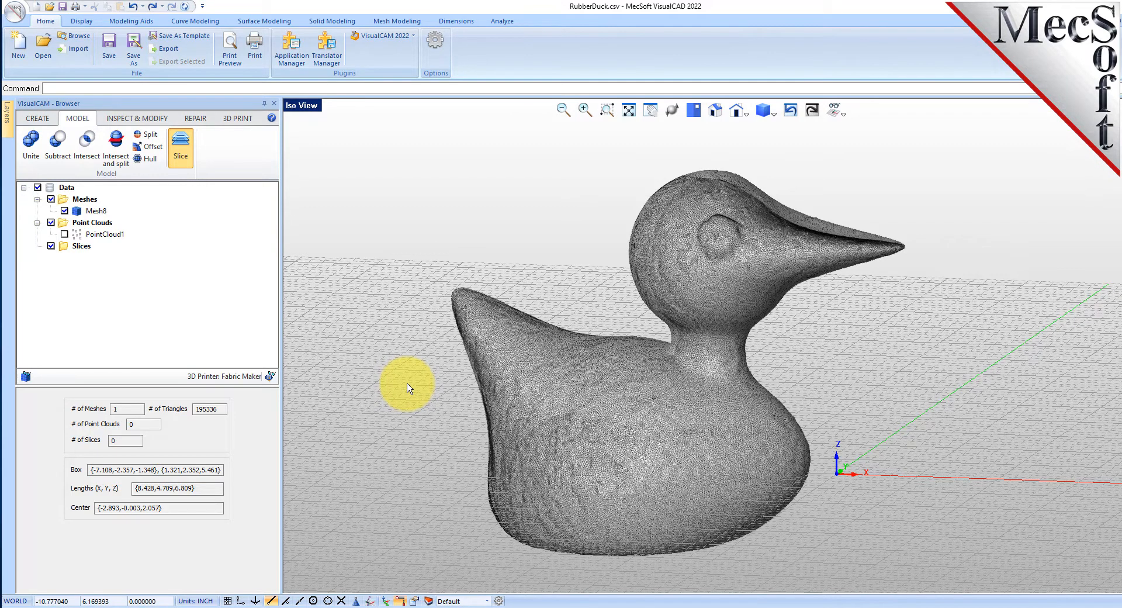
{"action": "left_click", "coordinate": [491, 380]}
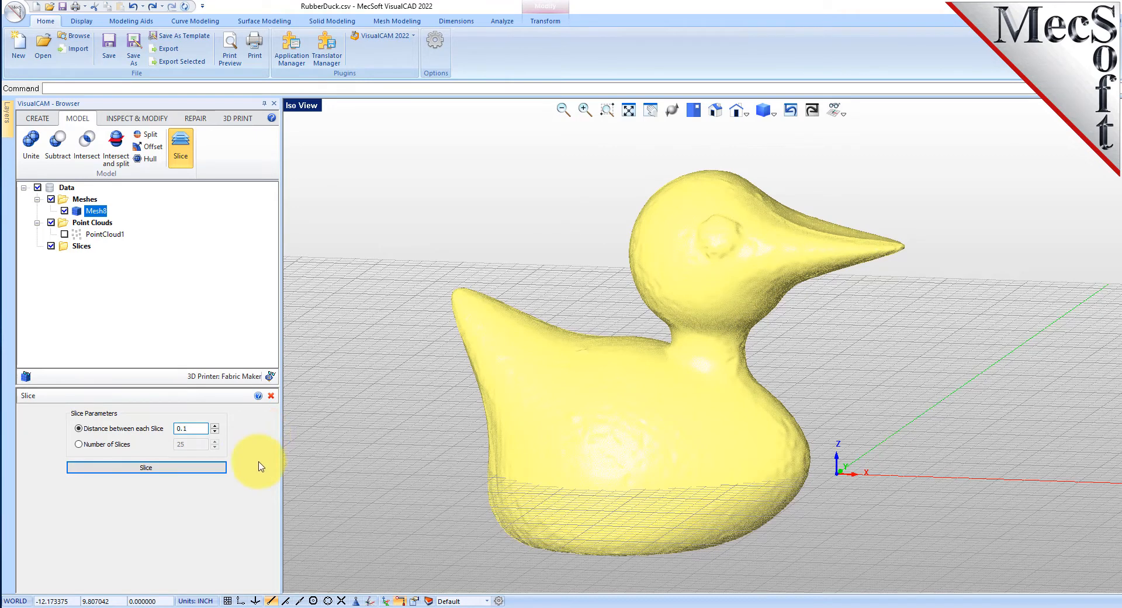
{"action": "left_click", "coordinate": [151, 470]}
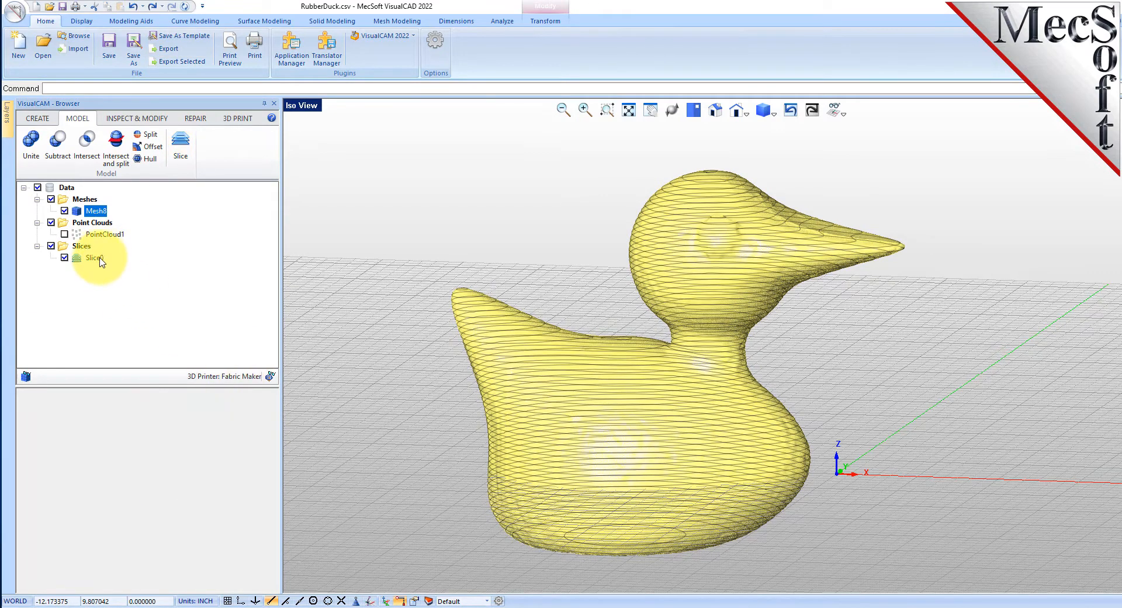
{"action": "left_click", "coordinate": [97, 257]}
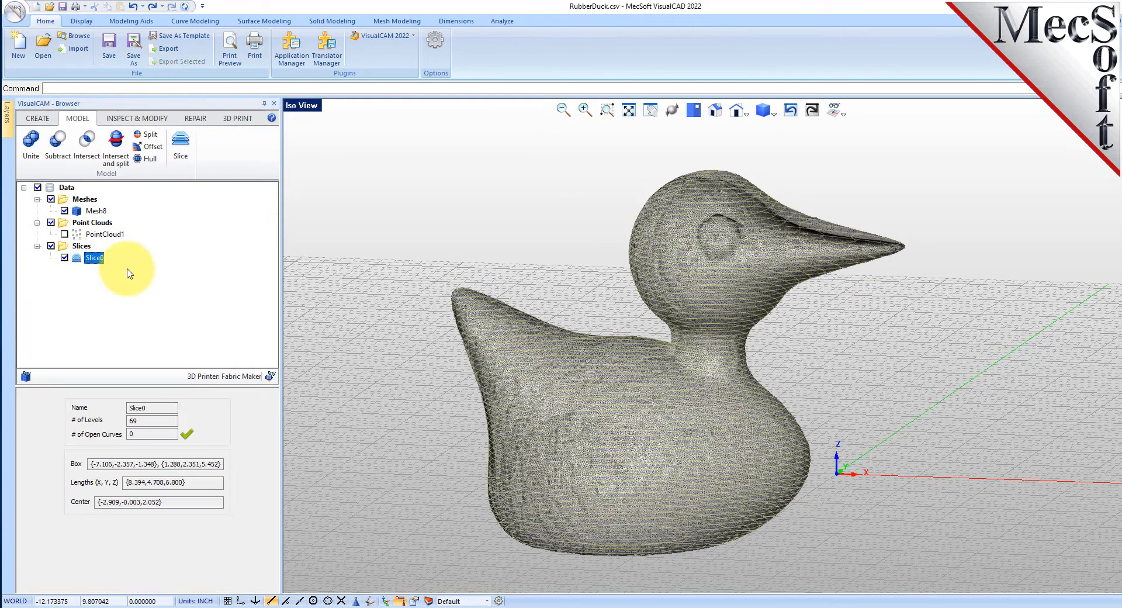
- Hide the duck mesh and the grid so that only the slice curves are shown
{"action": "left_click", "coordinate": [65, 211]}
{"action": "left_click", "coordinate": [383, 211]}
{"action": "mouse_move", "coordinate": [568, 304]}
{"action": "middle_mouse_down"}
{"action": "mouse_move", "coordinate": [591, 358]}
{"action": "mouse_move", "coordinate": [604, 316]}
{"action": "mouse_move", "coordinate": [581, 261]}
{"action": "mouse_move", "coordinate": [574, 319]}
{"action": "mouse_move", "coordinate": [583, 317]}
{"action": "middle_mouse_up"}
{"action": "left_click", "coordinate": [837, 110]}
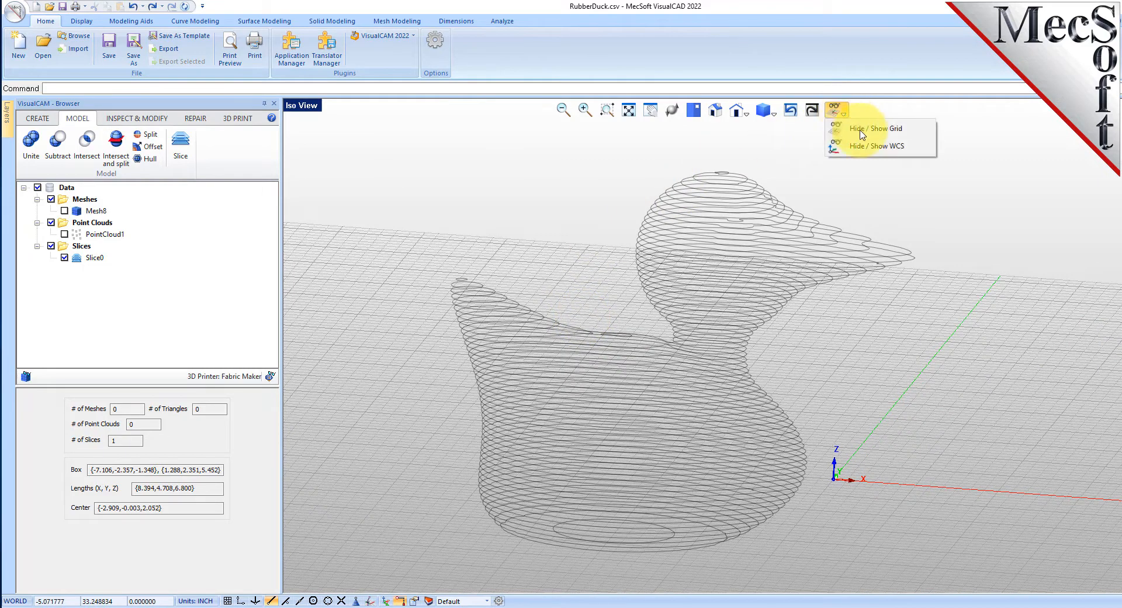
{"action": "left_click", "coordinate": [883, 136]}
{"action": "mouse_move", "coordinate": [672, 363]}
{"action": "middle_mouse_down"}
{"action": "mouse_move", "coordinate": [682, 429]}
{"action": "mouse_move", "coordinate": [678, 310]}
{"action": "mouse_move", "coordinate": [673, 374]}
{"action": "middle_mouse_up"}
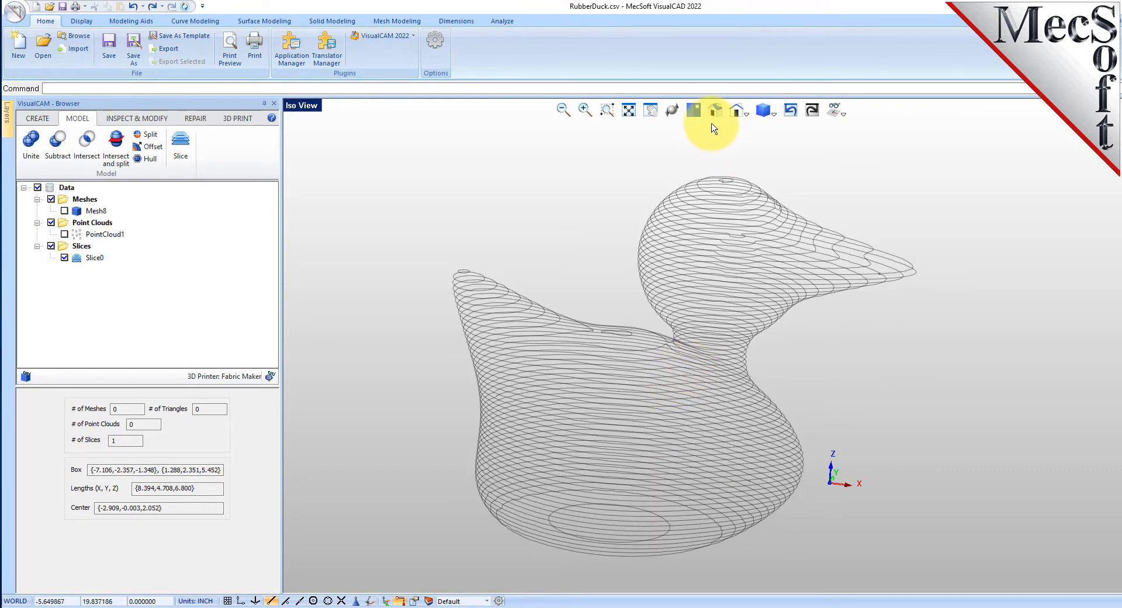
- Inspect the duck's slice curves in the front view and in the isometric view
{"action": "left_click", "coordinate": [742, 111]}
{"action": "left_click", "coordinate": [771, 146]}
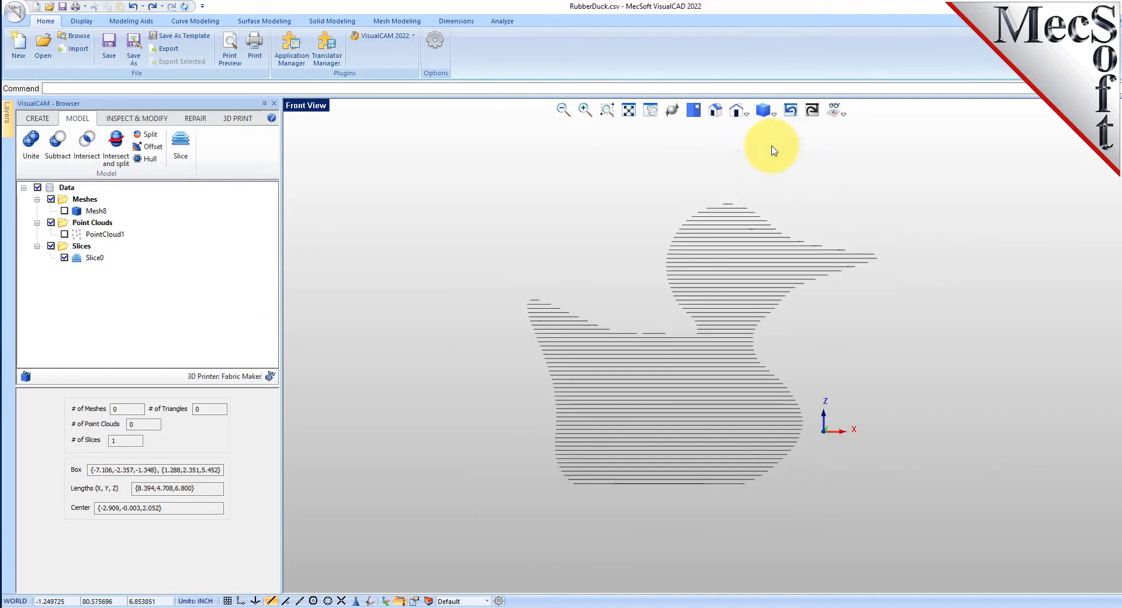
{"action": "scroll", "coordinate": [721, 289], "scroll_direction": "up", "scroll_amount": 2}
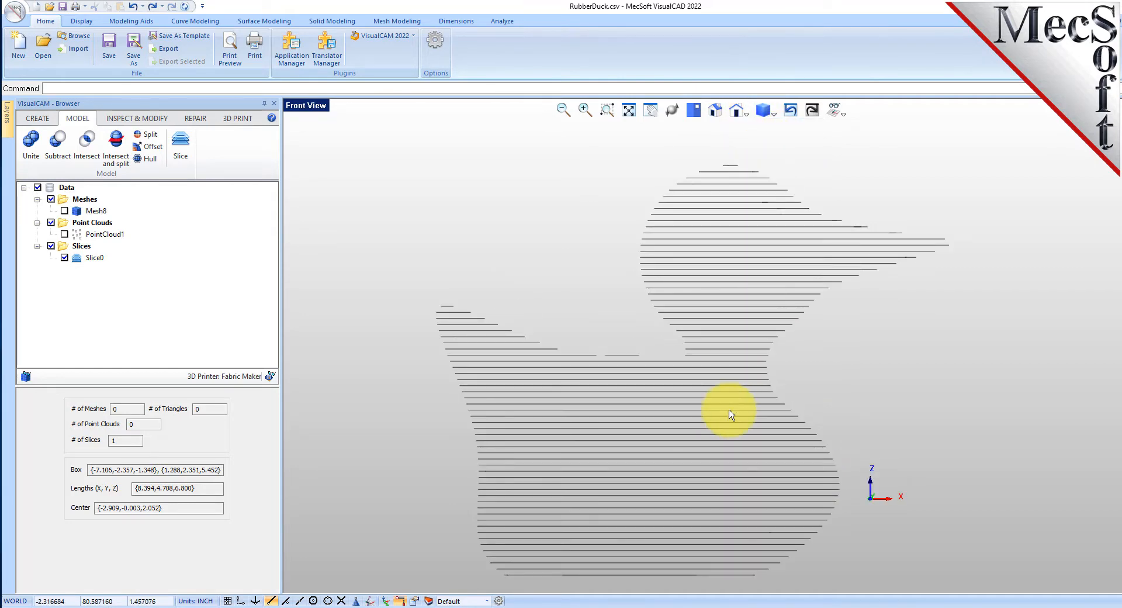
{"action": "left_click", "coordinate": [716, 109]}
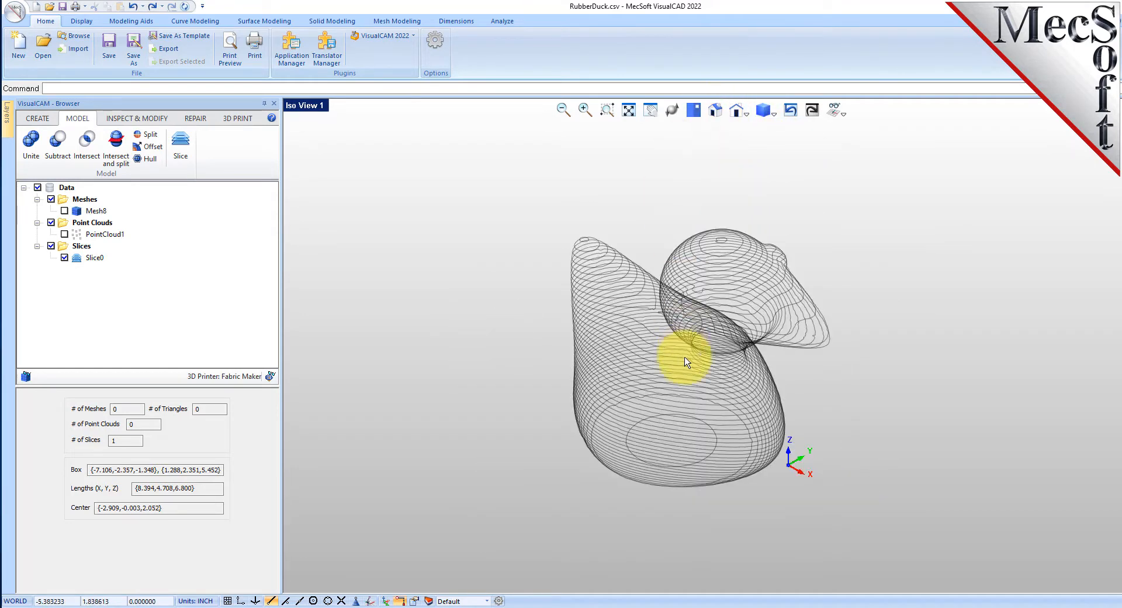
{"action": "middle_click_drag", "start_coordinate": [706, 321], "coordinate": [621, 333]}
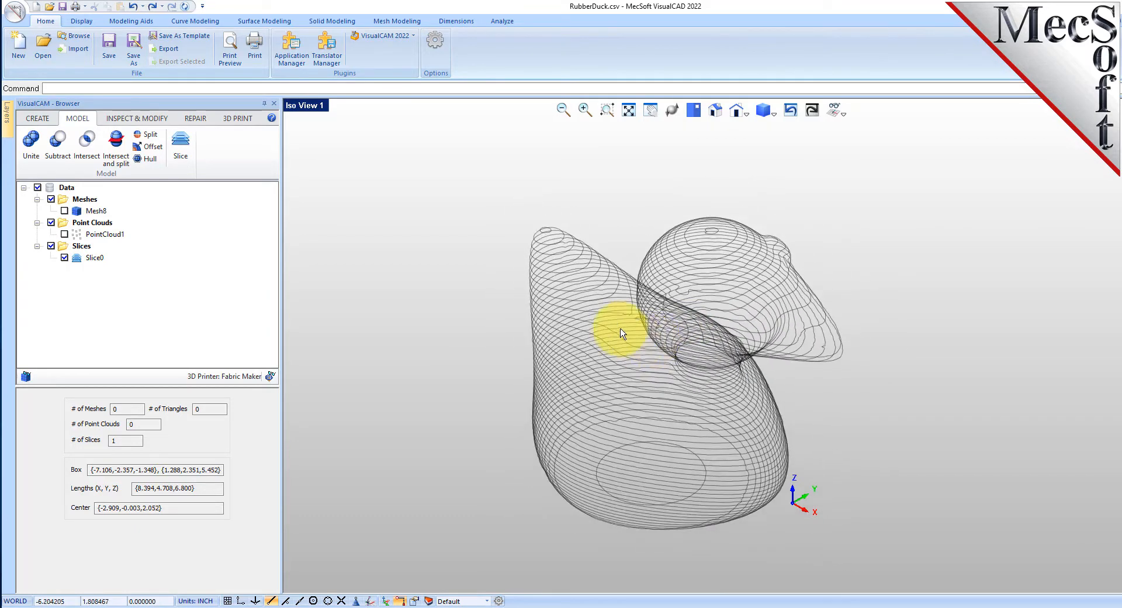
- Bring up the export option of the slice set, dismiss it, and show the duck mesh together with its slice curves
{"action": "left_click", "coordinate": [94, 258]}
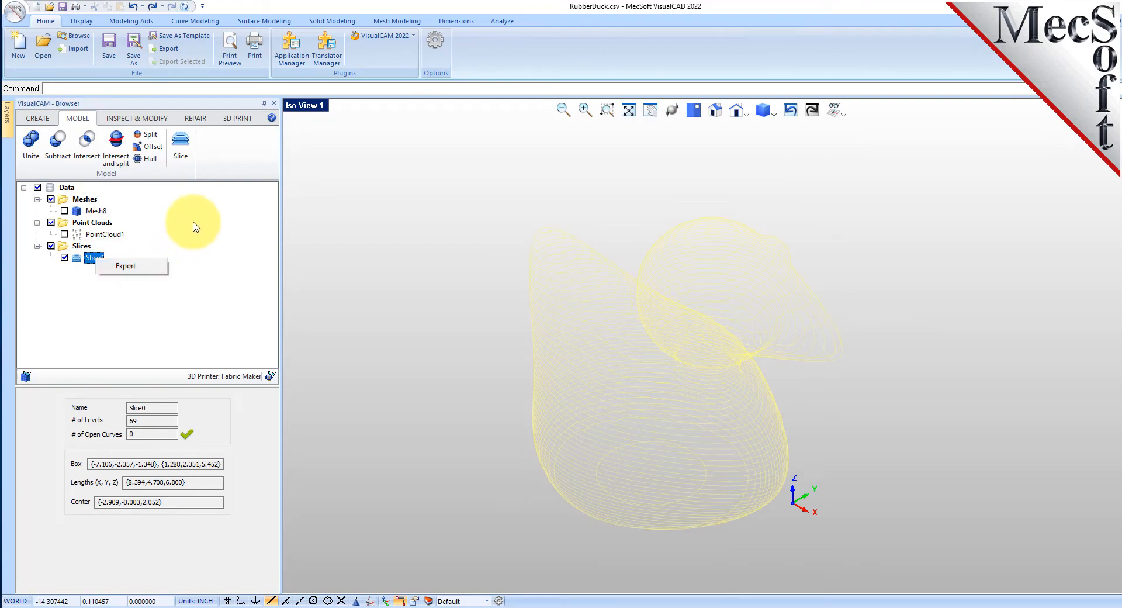
{"action": "left_click", "coordinate": [193, 224]}
{"action": "left_click", "coordinate": [64, 258]}
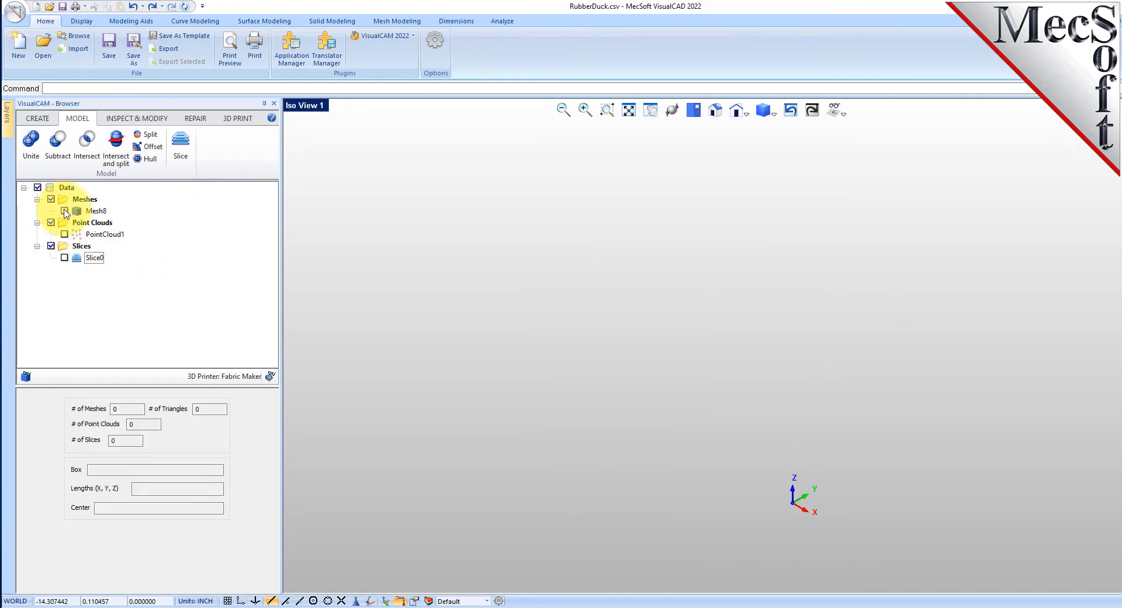
{"action": "left_click", "coordinate": [65, 211]}
{"action": "middle_click_drag", "start_coordinate": [643, 450], "coordinate": [694, 436]}
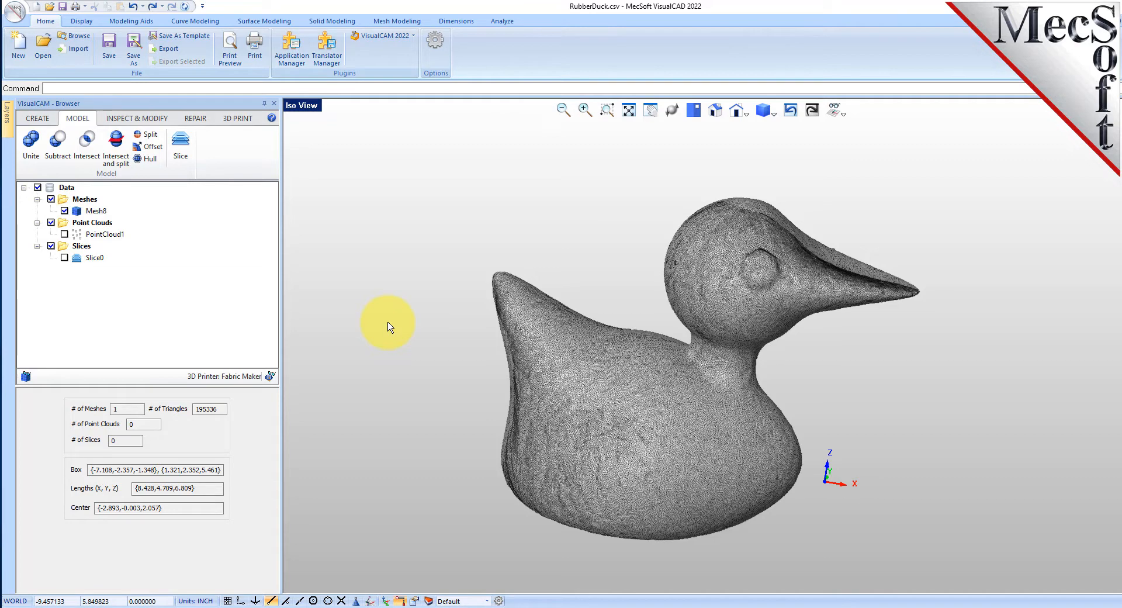
{"action": "left_click", "coordinate": [64, 257]}
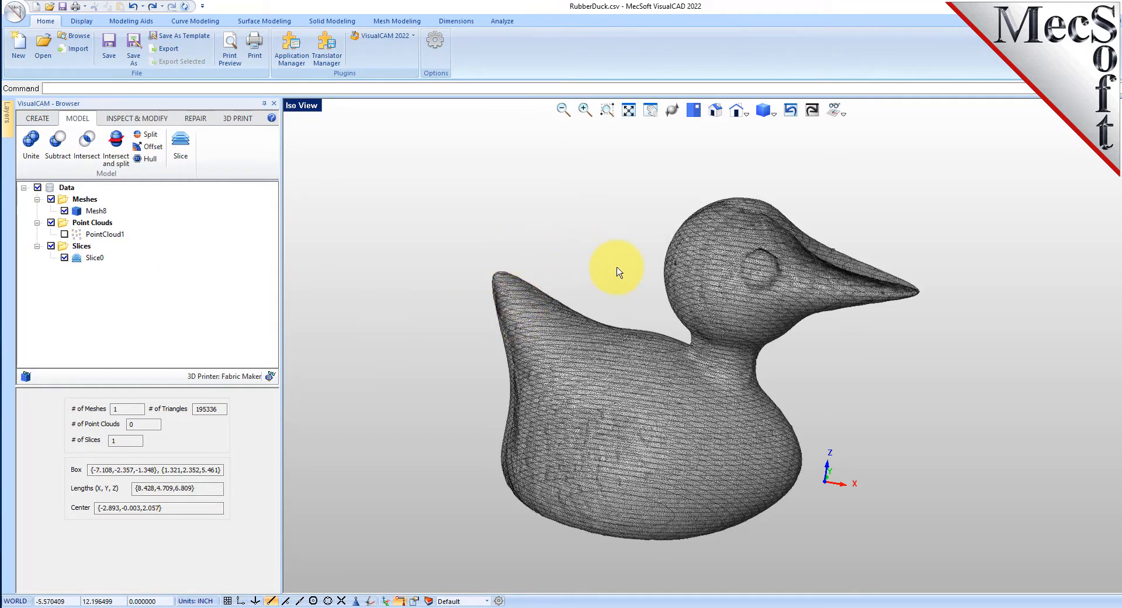
{"action": "scroll", "coordinate": [627, 288], "scroll_direction": "down", "scroll_amount": 2}
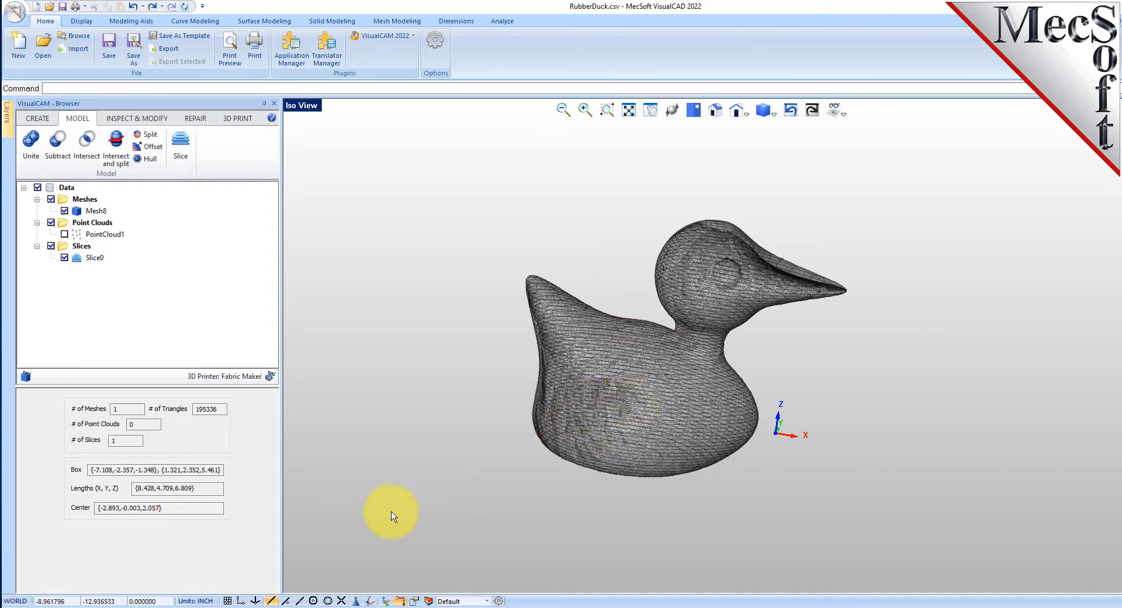
- Rotate the duck mesh by -90 degrees about the X axis with the gumball and deselect it
{"action": "left_click_drag", "start_coordinate": [403, 514], "coordinate": [984, 166]}
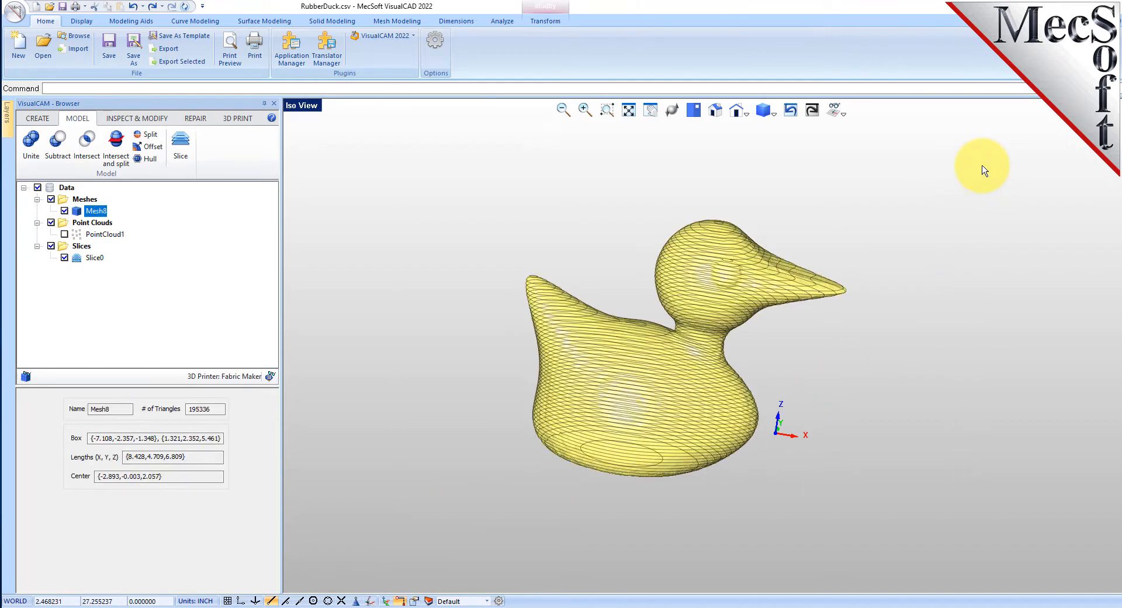
{"action": "left_click", "coordinate": [388, 600]}
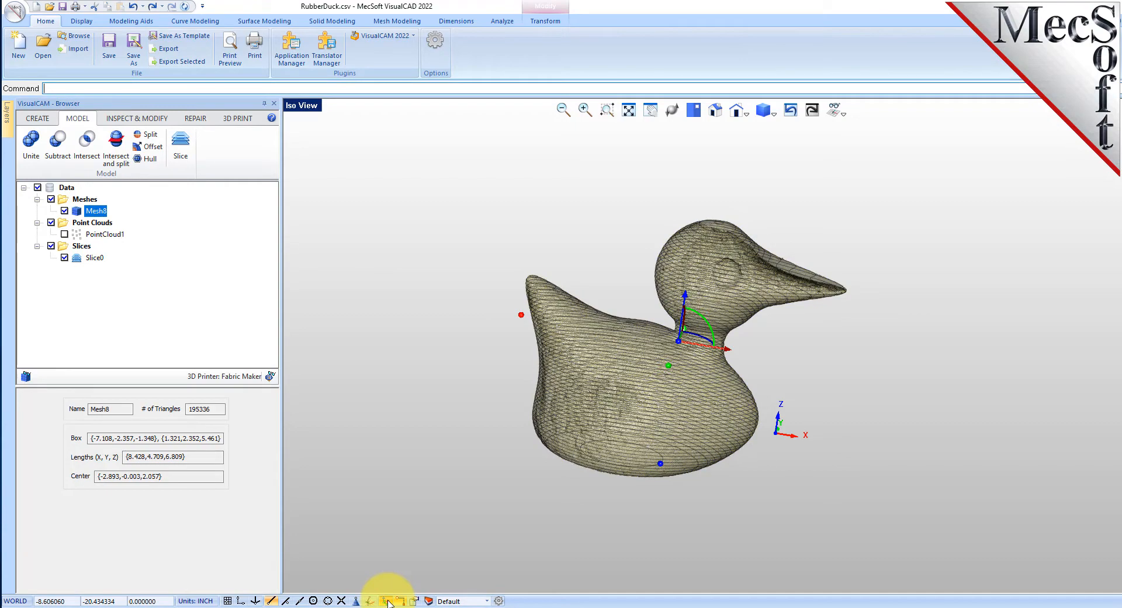
{"action": "mouse_move", "coordinate": [728, 491]}
{"action": "right_mouse_down"}
{"action": "mouse_move", "coordinate": [709, 507]}
{"action": "mouse_move", "coordinate": [744, 481]}
{"action": "right_mouse_up"}
{"action": "scroll", "coordinate": [733, 313], "scroll_direction": "up", "scroll_amount": 3}
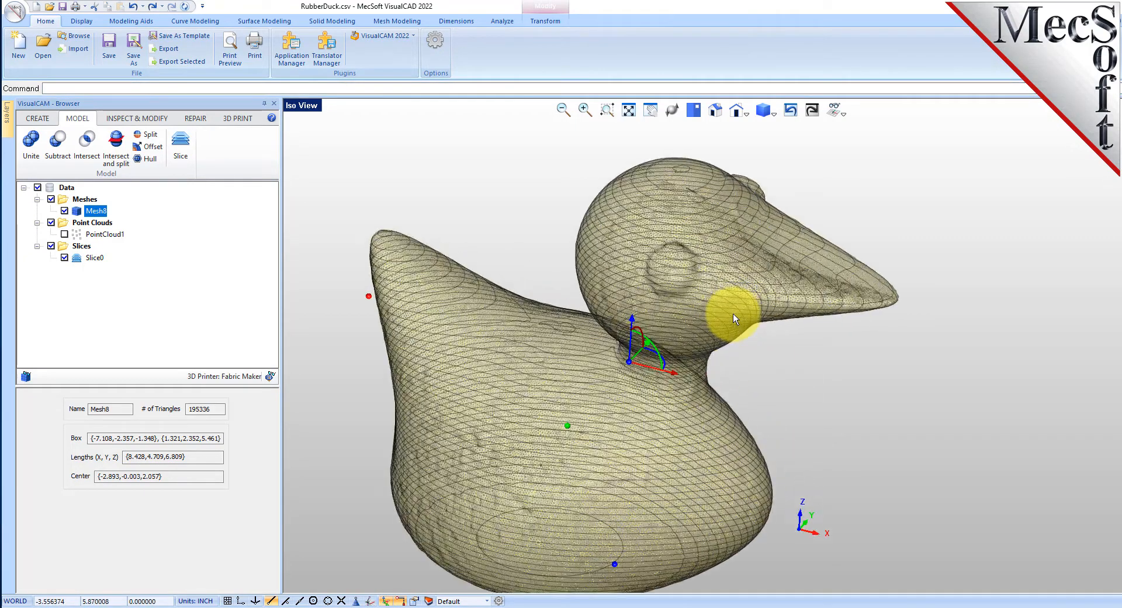
{"action": "scroll", "coordinate": [642, 335], "scroll_direction": "down", "scroll_amount": 3}
{"action": "left_click", "coordinate": [647, 319]}
{"action": "type", "text": "-90"}
{"action": "key", "text": "Return"}
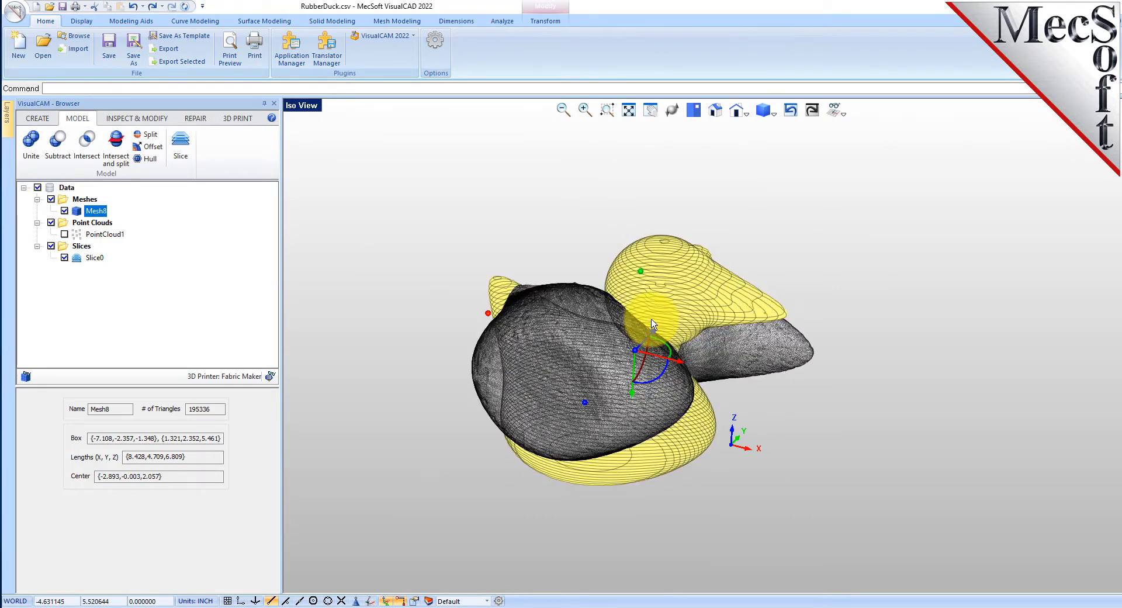
{"action": "left_click", "coordinate": [410, 458]}
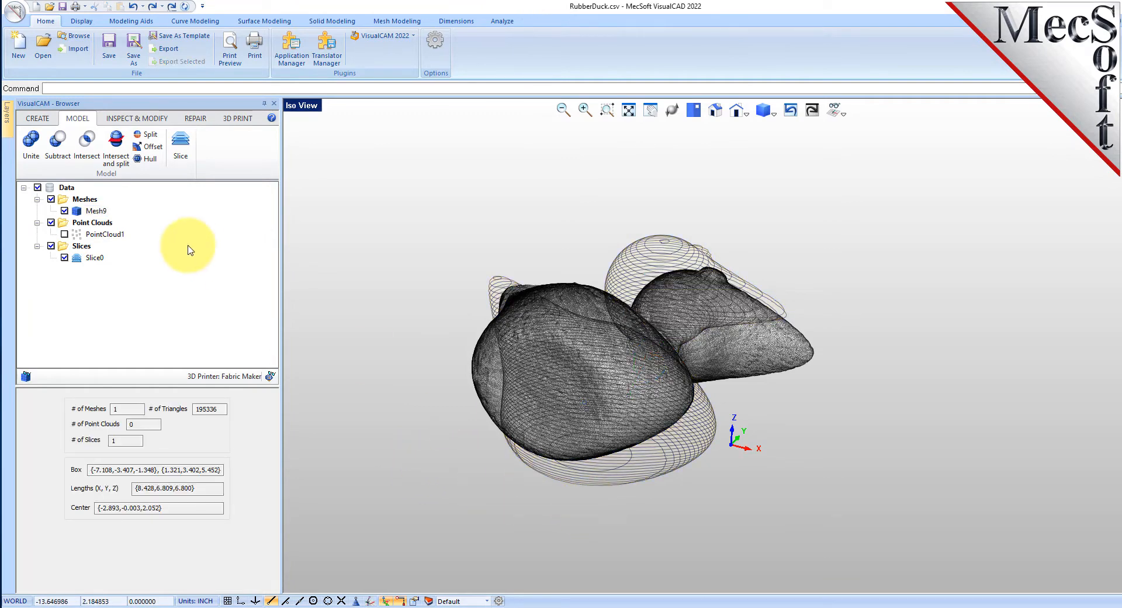
- Hide the slice curves and offset the rotated duck mesh by a distance of 0.1 with a tolerance of 0.01
{"action": "left_click", "coordinate": [64, 258]}
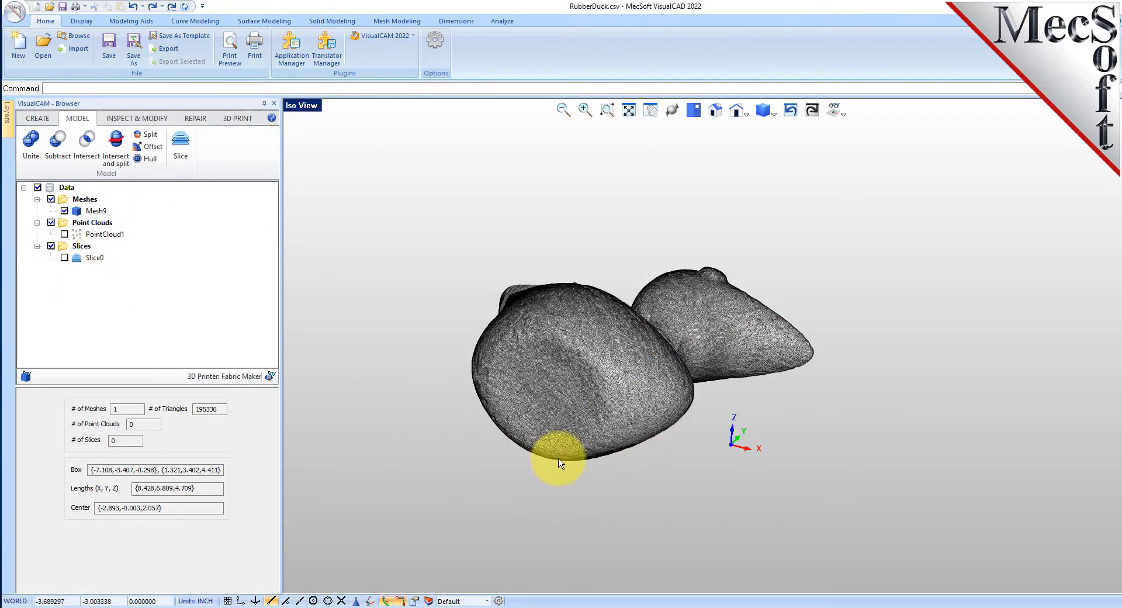
{"action": "middle_click_drag", "start_coordinate": [606, 321], "coordinate": [584, 316]}
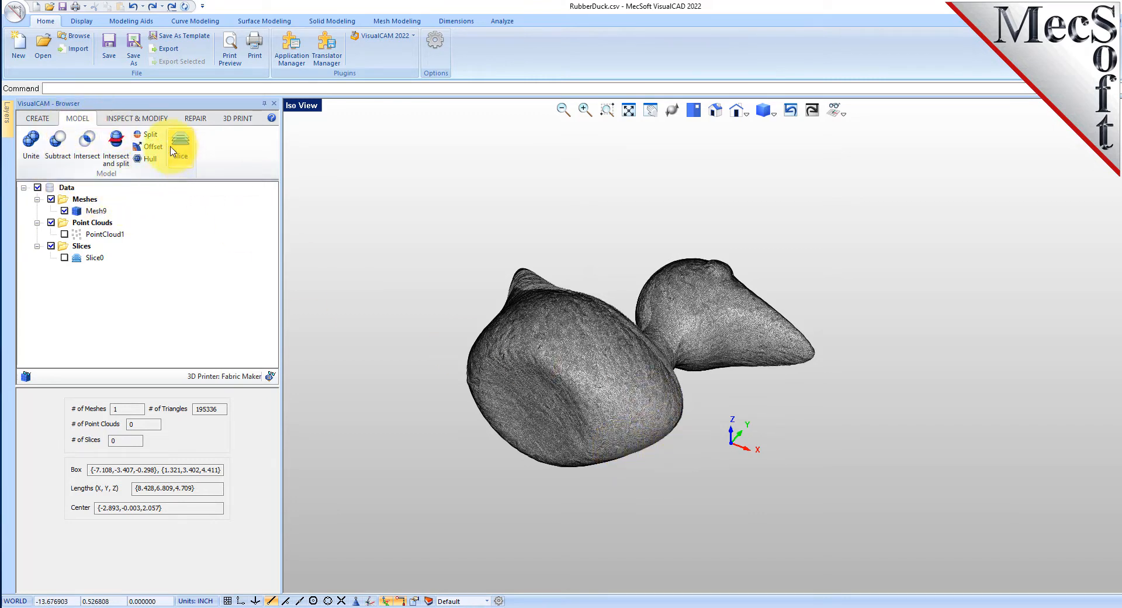
{"action": "left_click", "coordinate": [559, 329]}
{"action": "double_click", "coordinate": [140, 429]}
{"action": "key", "text": "BackSpace"}
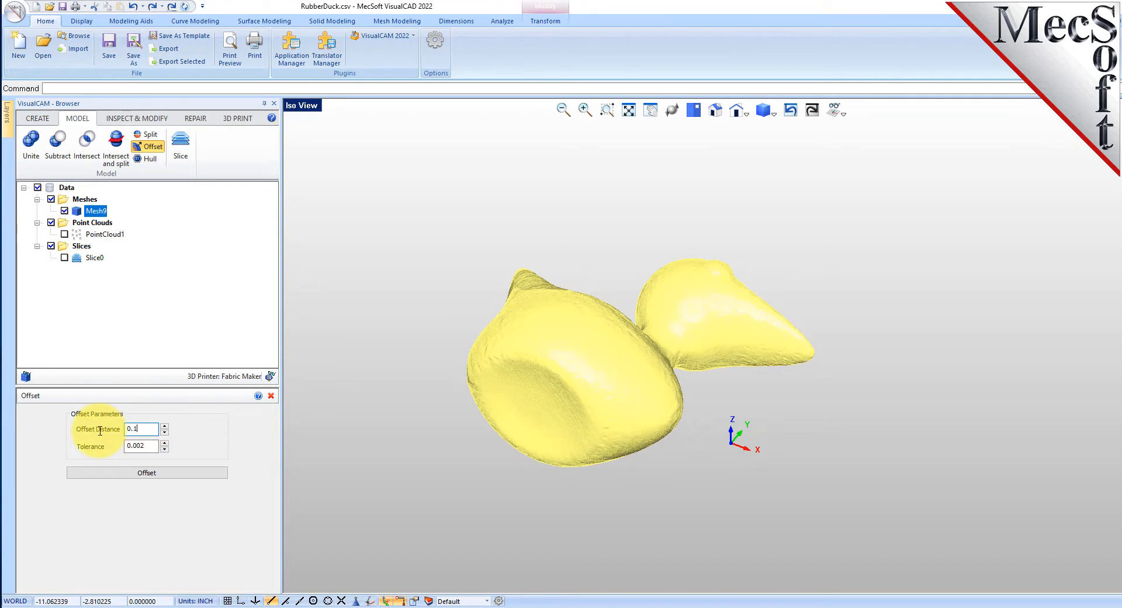
{"action": "key", "text": "Tab"}
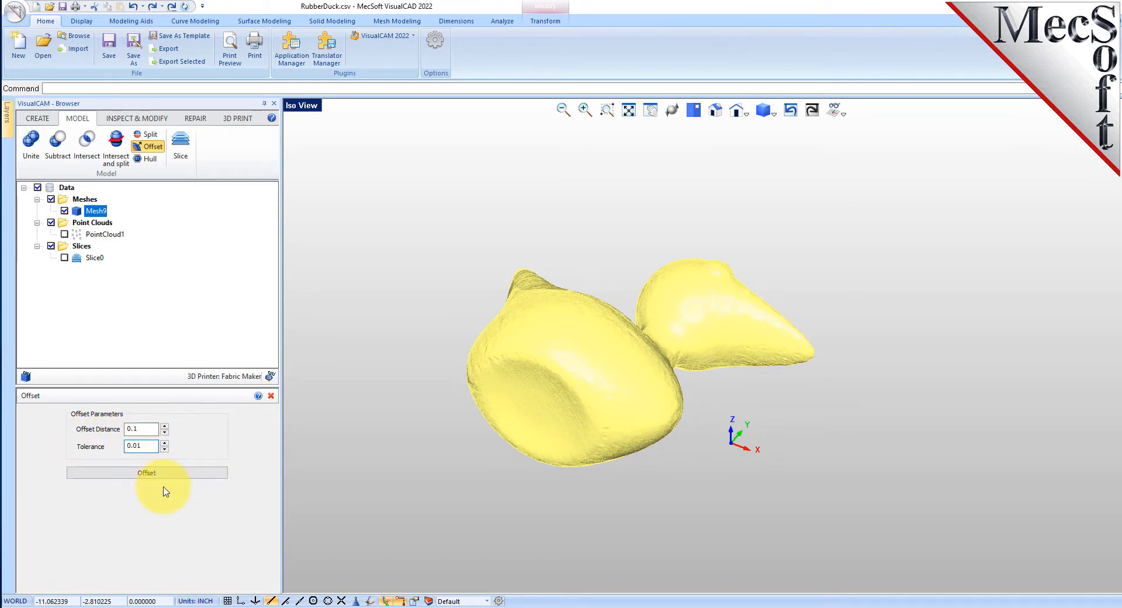
{"action": "left_click", "coordinate": [159, 474]}
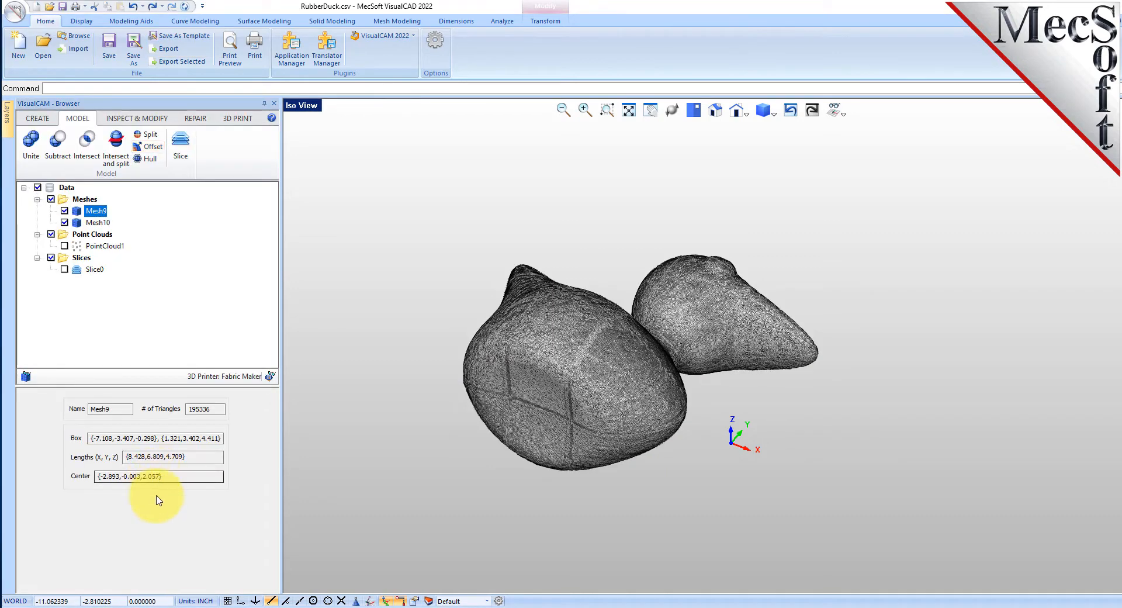
- Compare the original and offset duck meshes by selecting each one and viewing them in a see-through display
{"action": "left_click", "coordinate": [99, 223]}
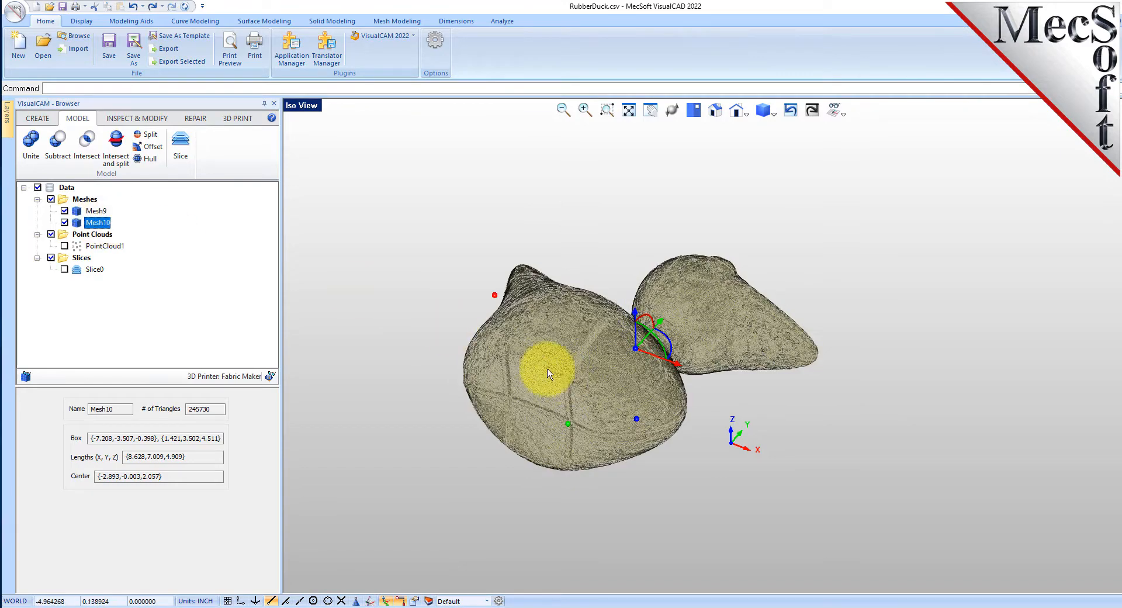
{"action": "scroll", "coordinate": [565, 349], "scroll_direction": "up", "scroll_amount": 3}
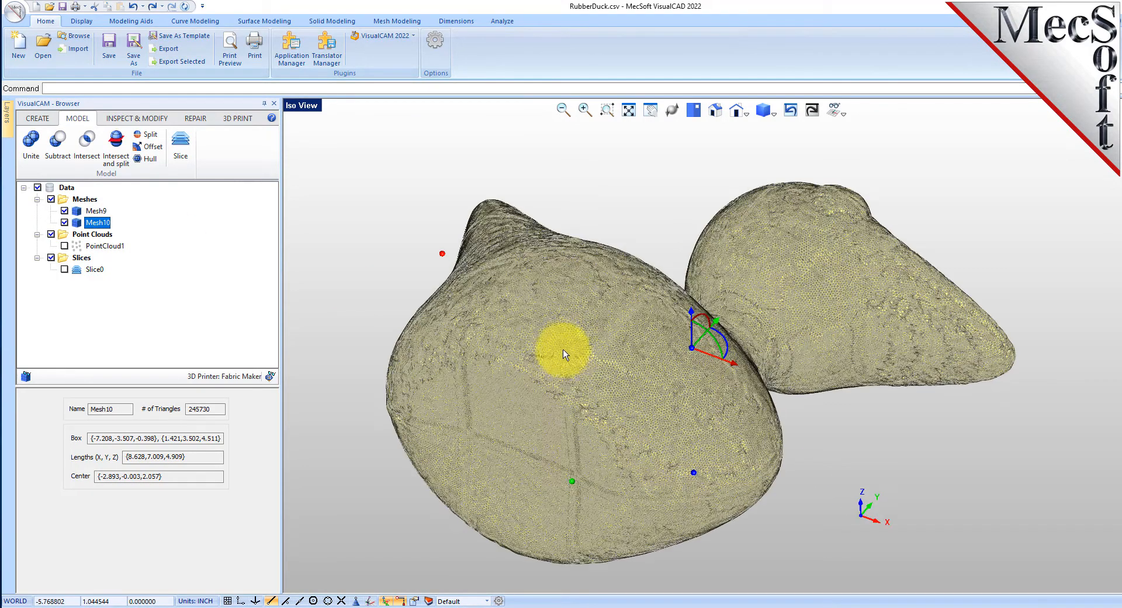
{"action": "left_click", "coordinate": [100, 213]}
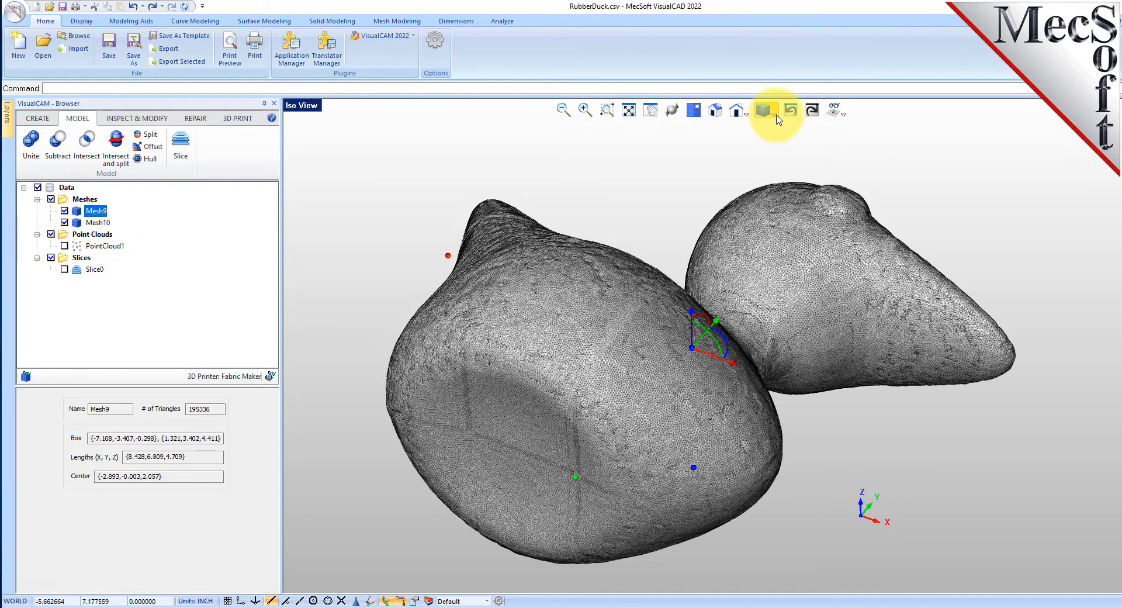
{"action": "left_click", "coordinate": [775, 113]}
{"action": "left_click", "coordinate": [803, 164]}
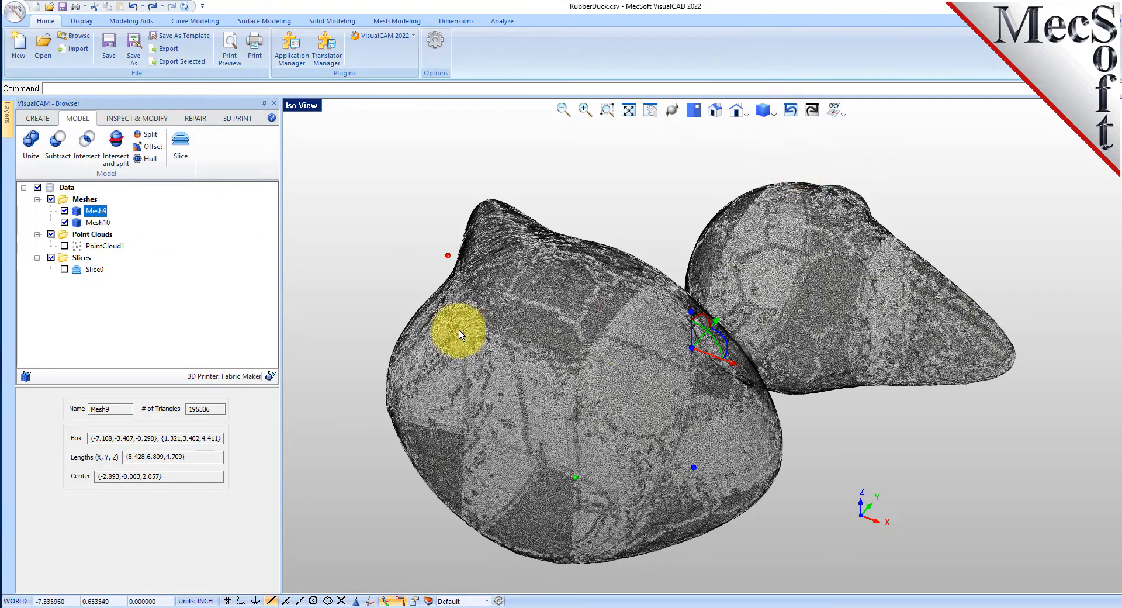
{"action": "left_click", "coordinate": [95, 224]}
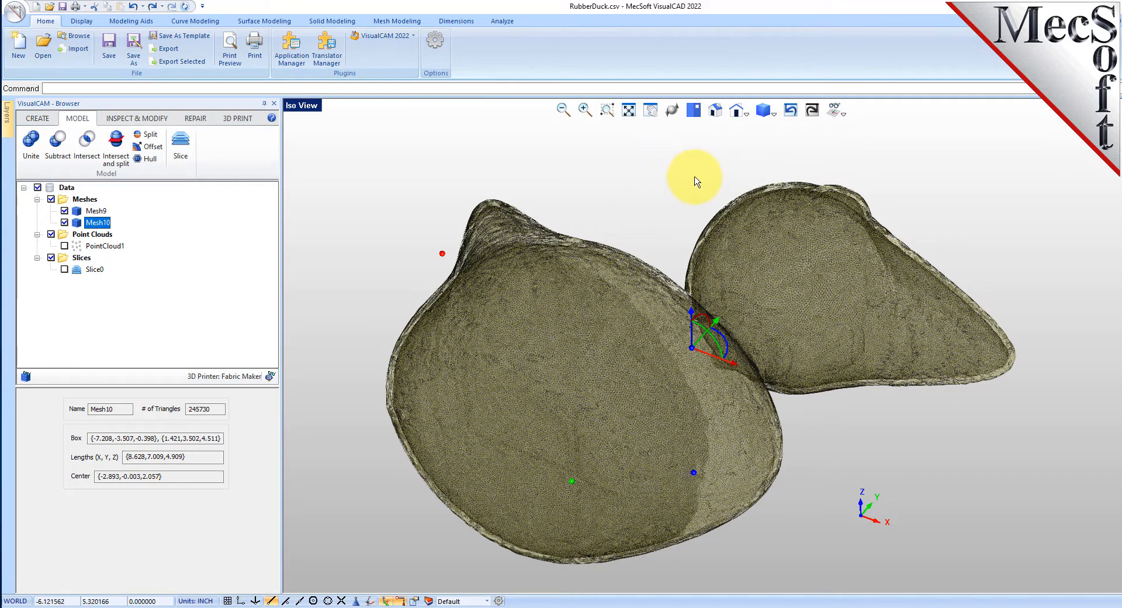
- Switch the display to plain shading without mesh edges
{"action": "left_click", "coordinate": [766, 111]}
{"action": "left_click", "coordinate": [787, 128]}
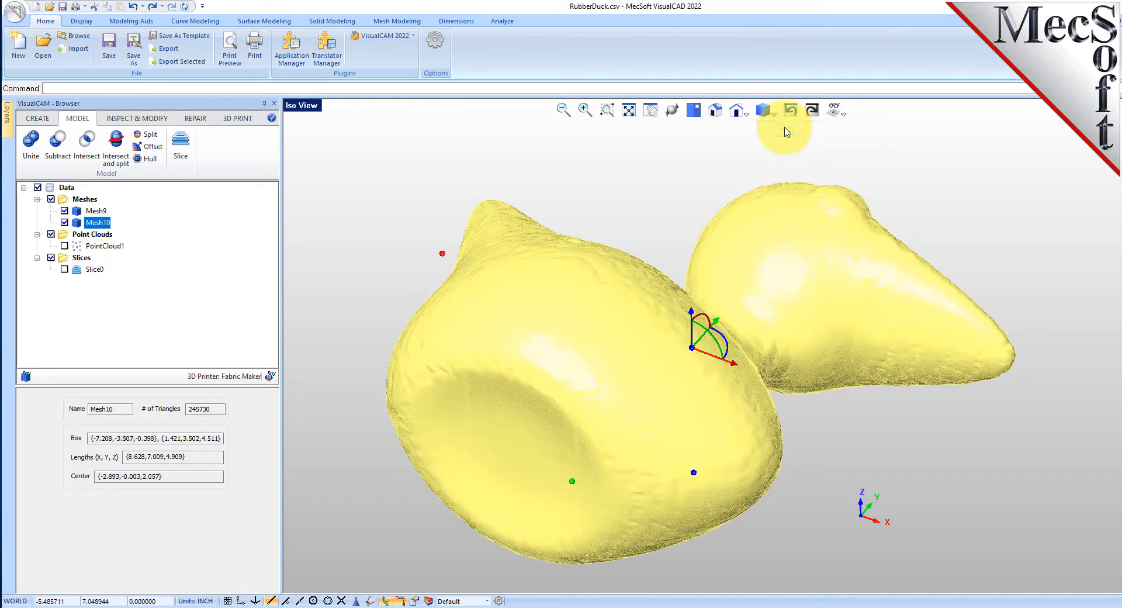
{"action": "scroll", "coordinate": [647, 311], "scroll_direction": "down", "scroll_amount": 3}
{"action": "scroll", "coordinate": [602, 307], "scroll_direction": "up", "scroll_amount": 3}
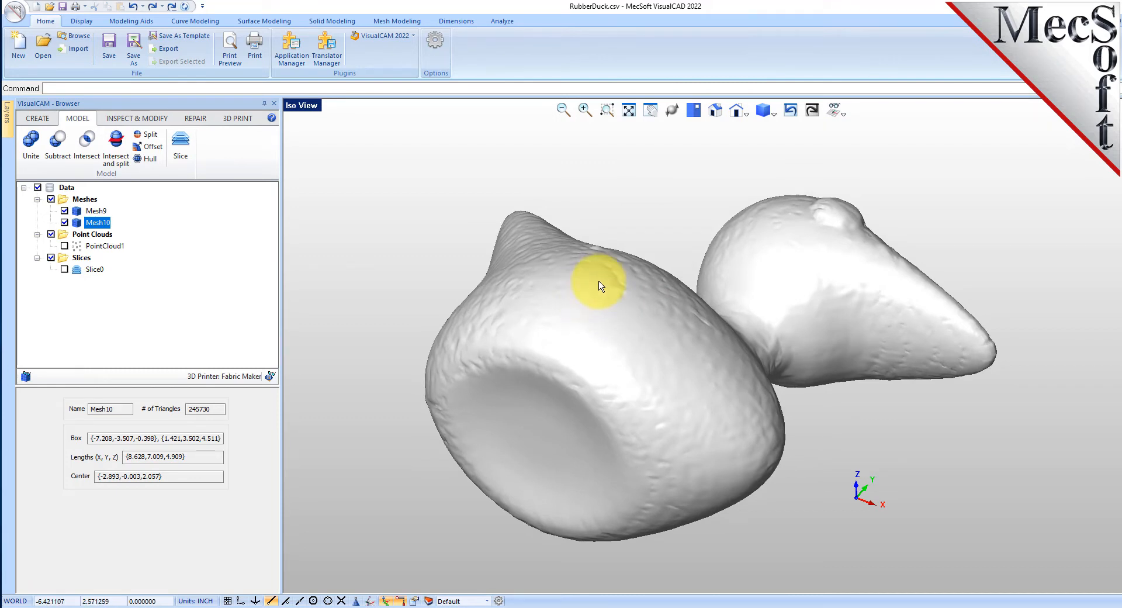
- Split both duck meshes at the plane midway between the bounding box minimum and maximum, using Cap Results
{"action": "left_click", "coordinate": [150, 136]}
{"action": "left_click", "coordinate": [551, 301]}
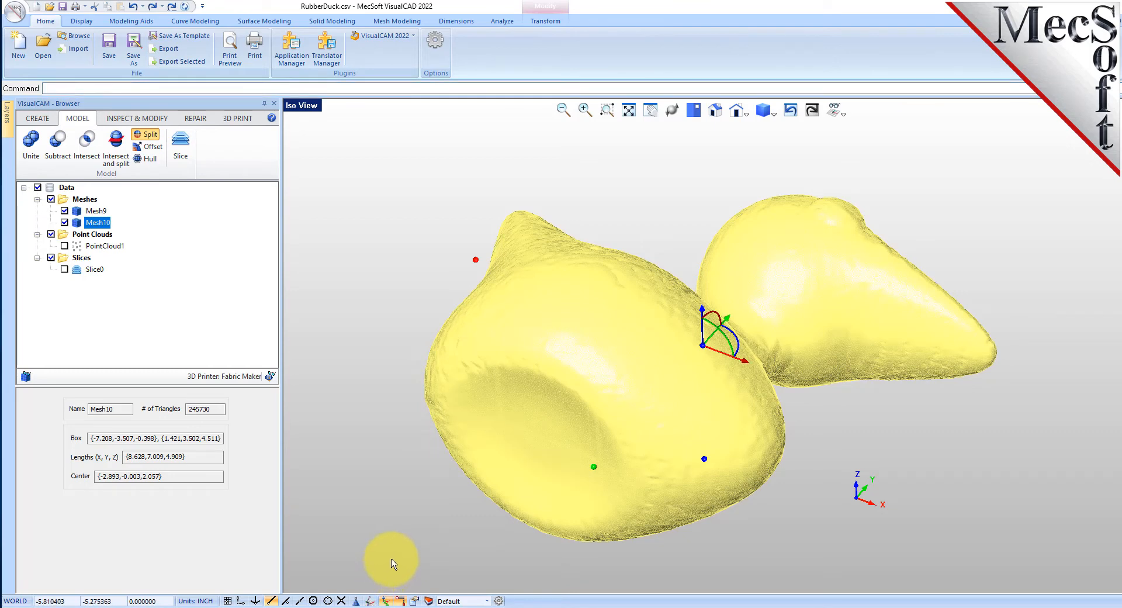
{"action": "right_click", "coordinate": [422, 538]}
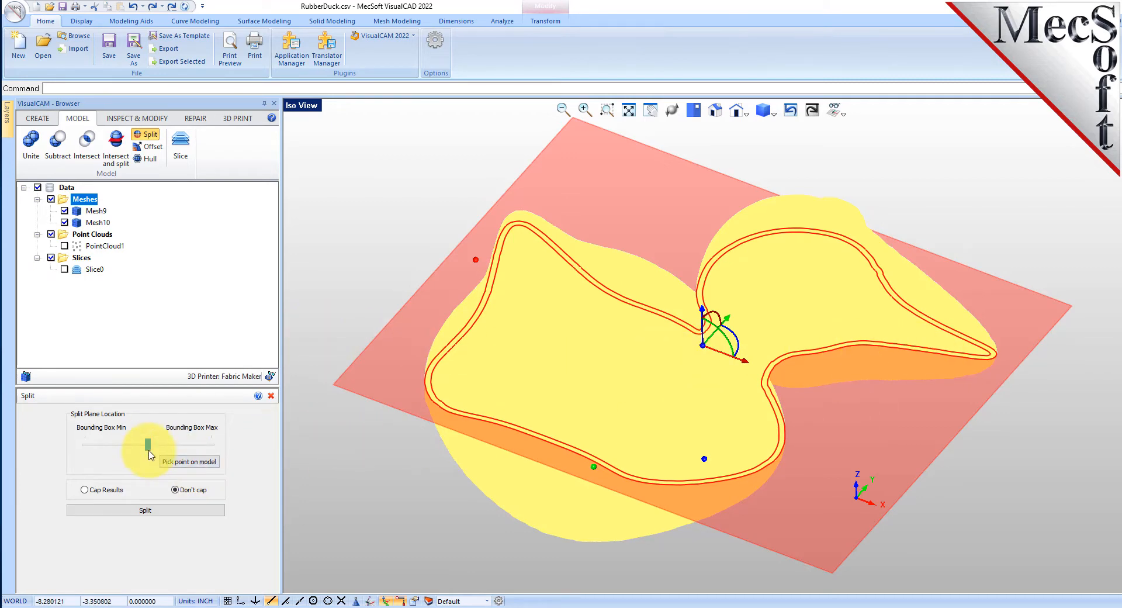
{"action": "mouse_move", "coordinate": [147, 445]}
{"action": "left_mouse_down"}
{"action": "mouse_move", "coordinate": [120, 445]}
{"action": "mouse_move", "coordinate": [148, 453]}
{"action": "left_mouse_up"}
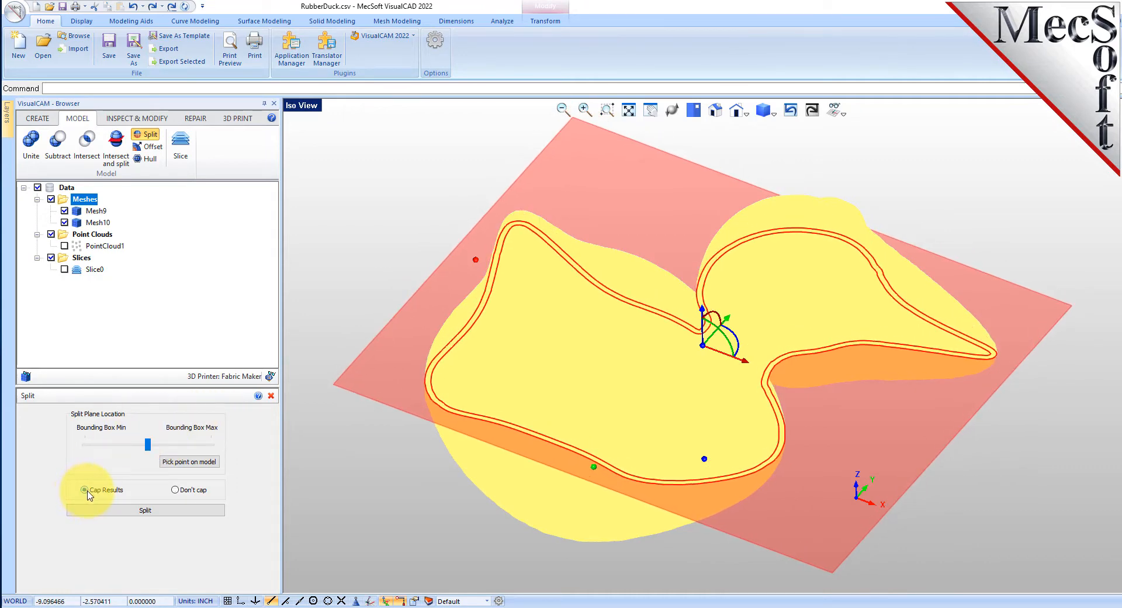
{"action": "left_click", "coordinate": [149, 511]}
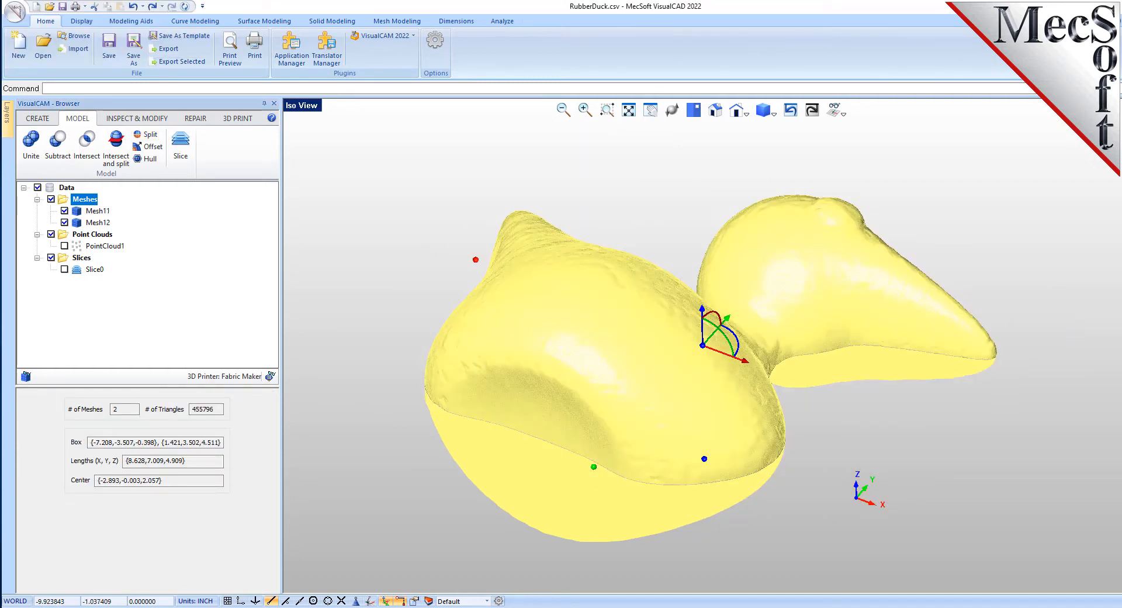
{"action": "left_click", "coordinate": [368, 275]}
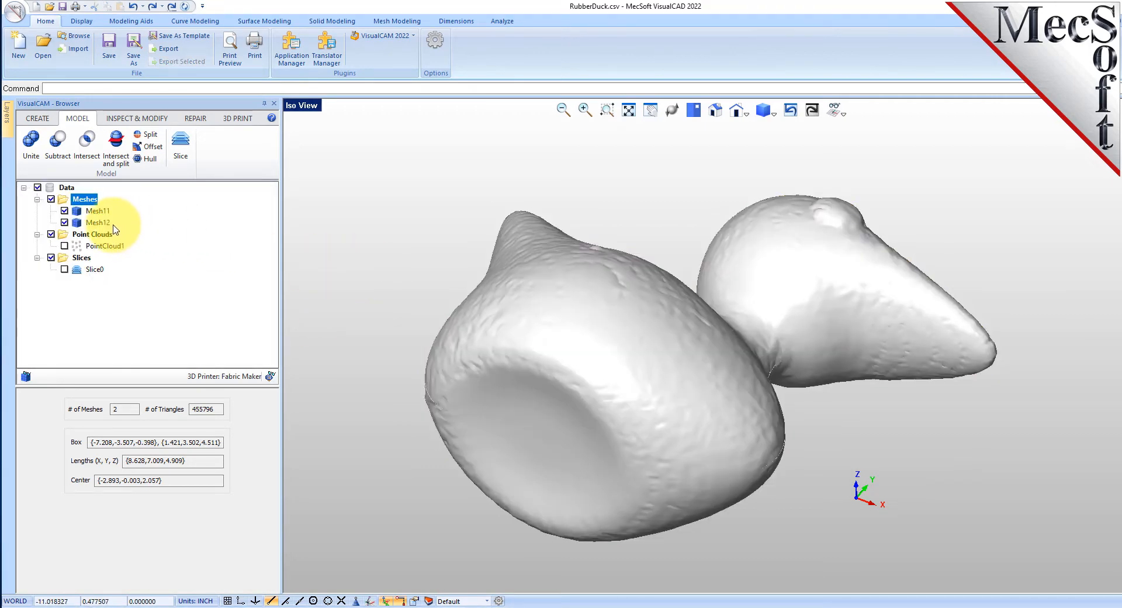
- Hide the upper half of the split duck and examine the wall and interior of the hollow lower half
{"action": "left_click", "coordinate": [64, 210]}
{"action": "mouse_move", "coordinate": [631, 306]}
{"action": "right_mouse_down"}
{"action": "mouse_move", "coordinate": [628, 349]}
{"action": "mouse_move", "coordinate": [634, 290]}
{"action": "mouse_move", "coordinate": [629, 328]}
{"action": "mouse_move", "coordinate": [624, 296]}
{"action": "mouse_move", "coordinate": [622, 312]}
{"action": "right_mouse_up"}
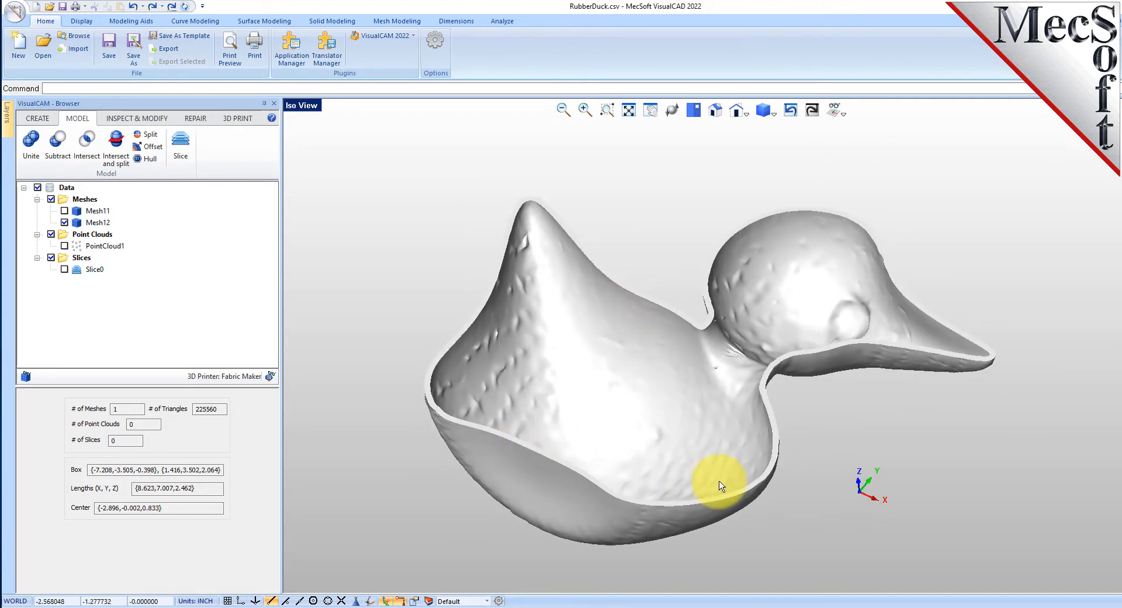
{"action": "scroll", "coordinate": [787, 359], "scroll_direction": "up", "scroll_amount": 5}
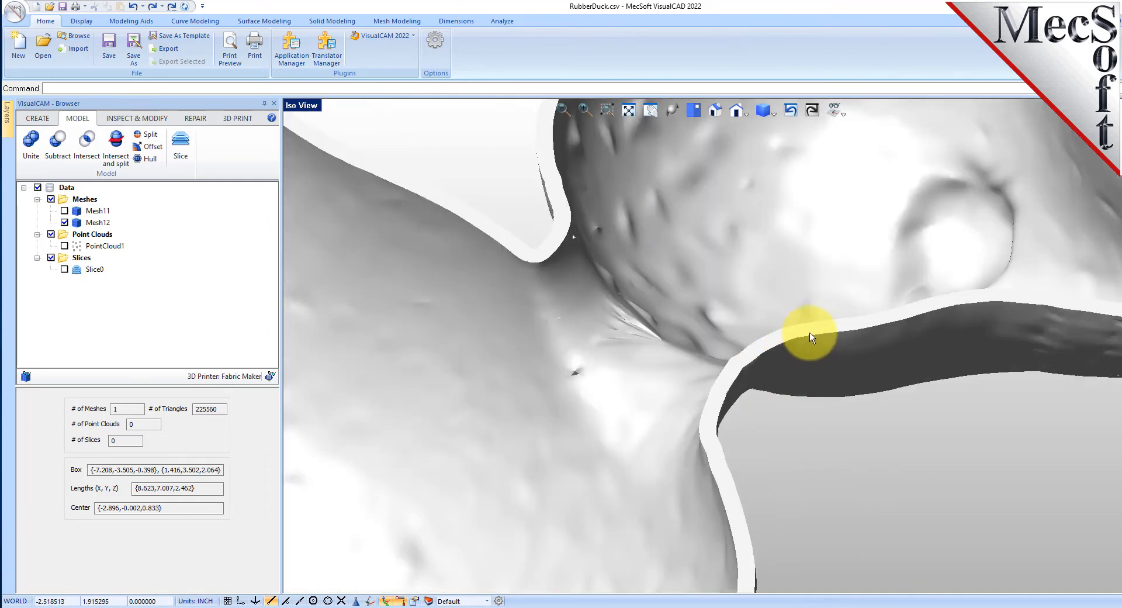
{"action": "scroll", "coordinate": [714, 321], "scroll_direction": "down", "scroll_amount": 5}
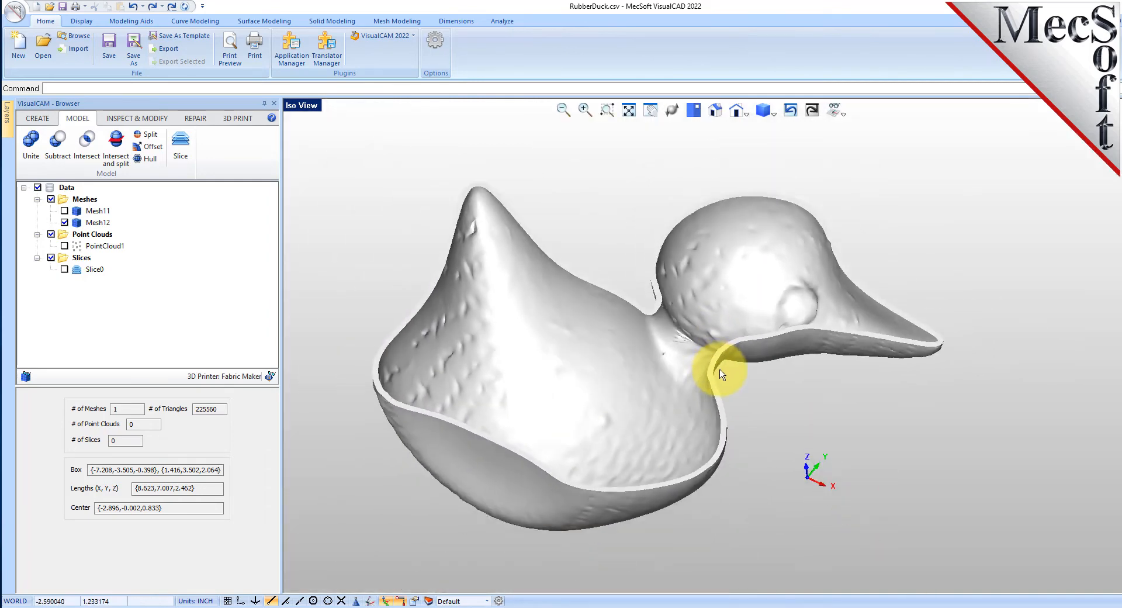
{"action": "scroll", "coordinate": [499, 283], "scroll_direction": "up", "scroll_amount": 3}
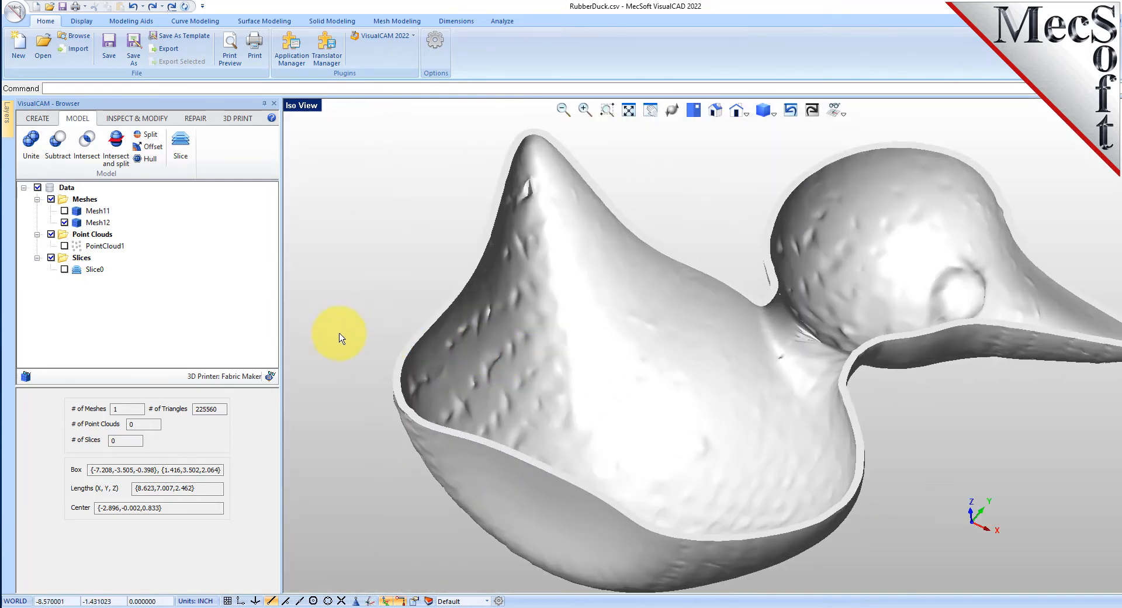
{"action": "scroll", "coordinate": [997, 414], "scroll_direction": "down", "scroll_amount": 2}
{"action": "scroll", "coordinate": [1028, 359], "scroll_direction": "up", "scroll_amount": 3}
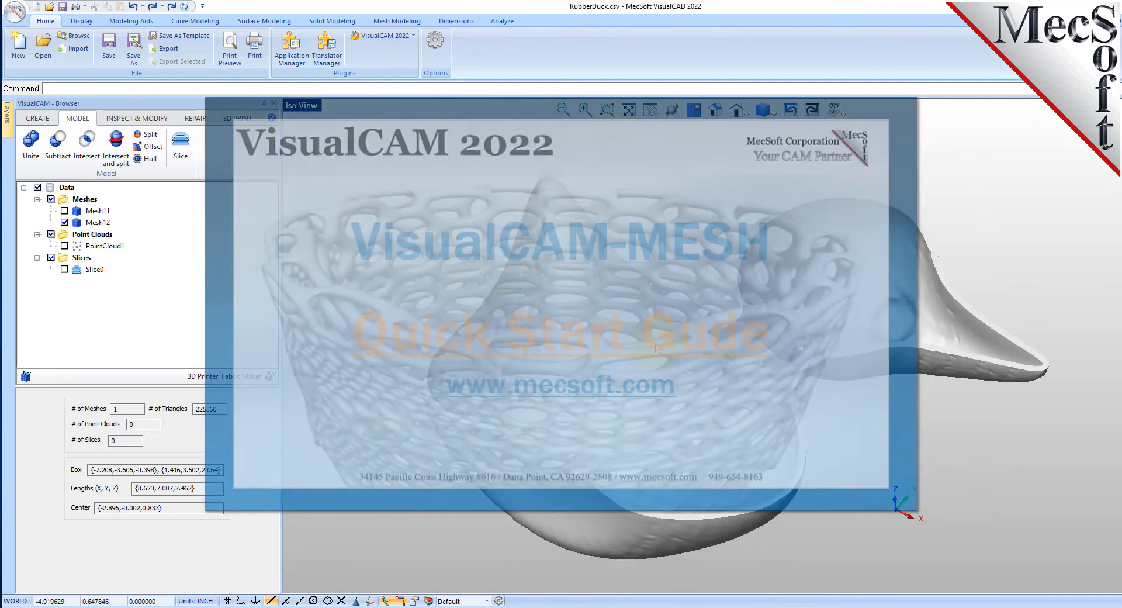
{"action": "scroll", "coordinate": [656, 343], "scroll_direction": "down", "scroll_amount": 1}
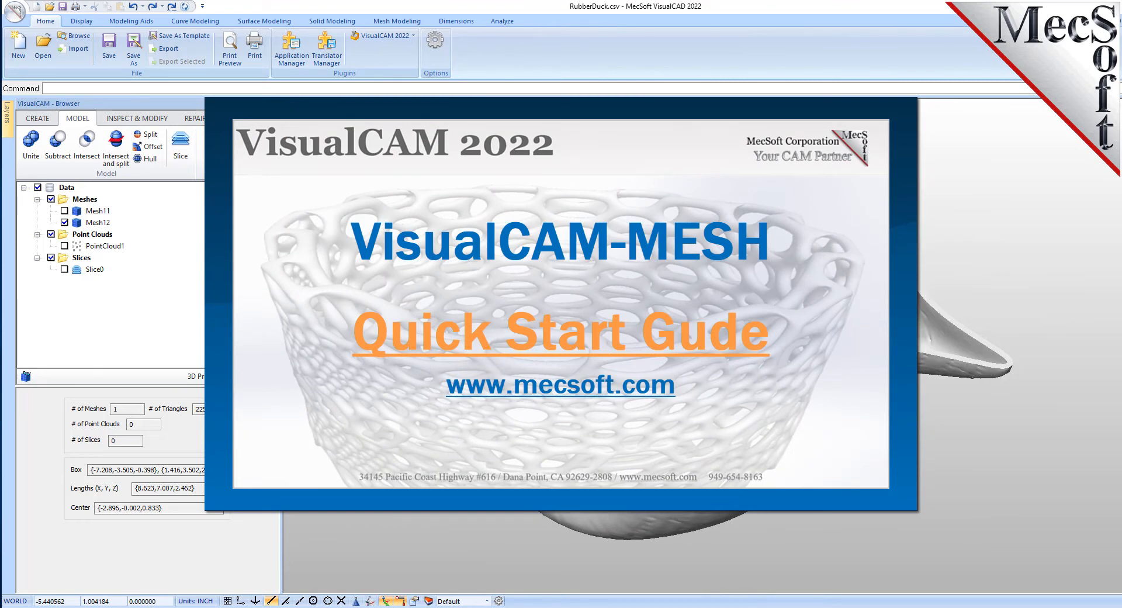